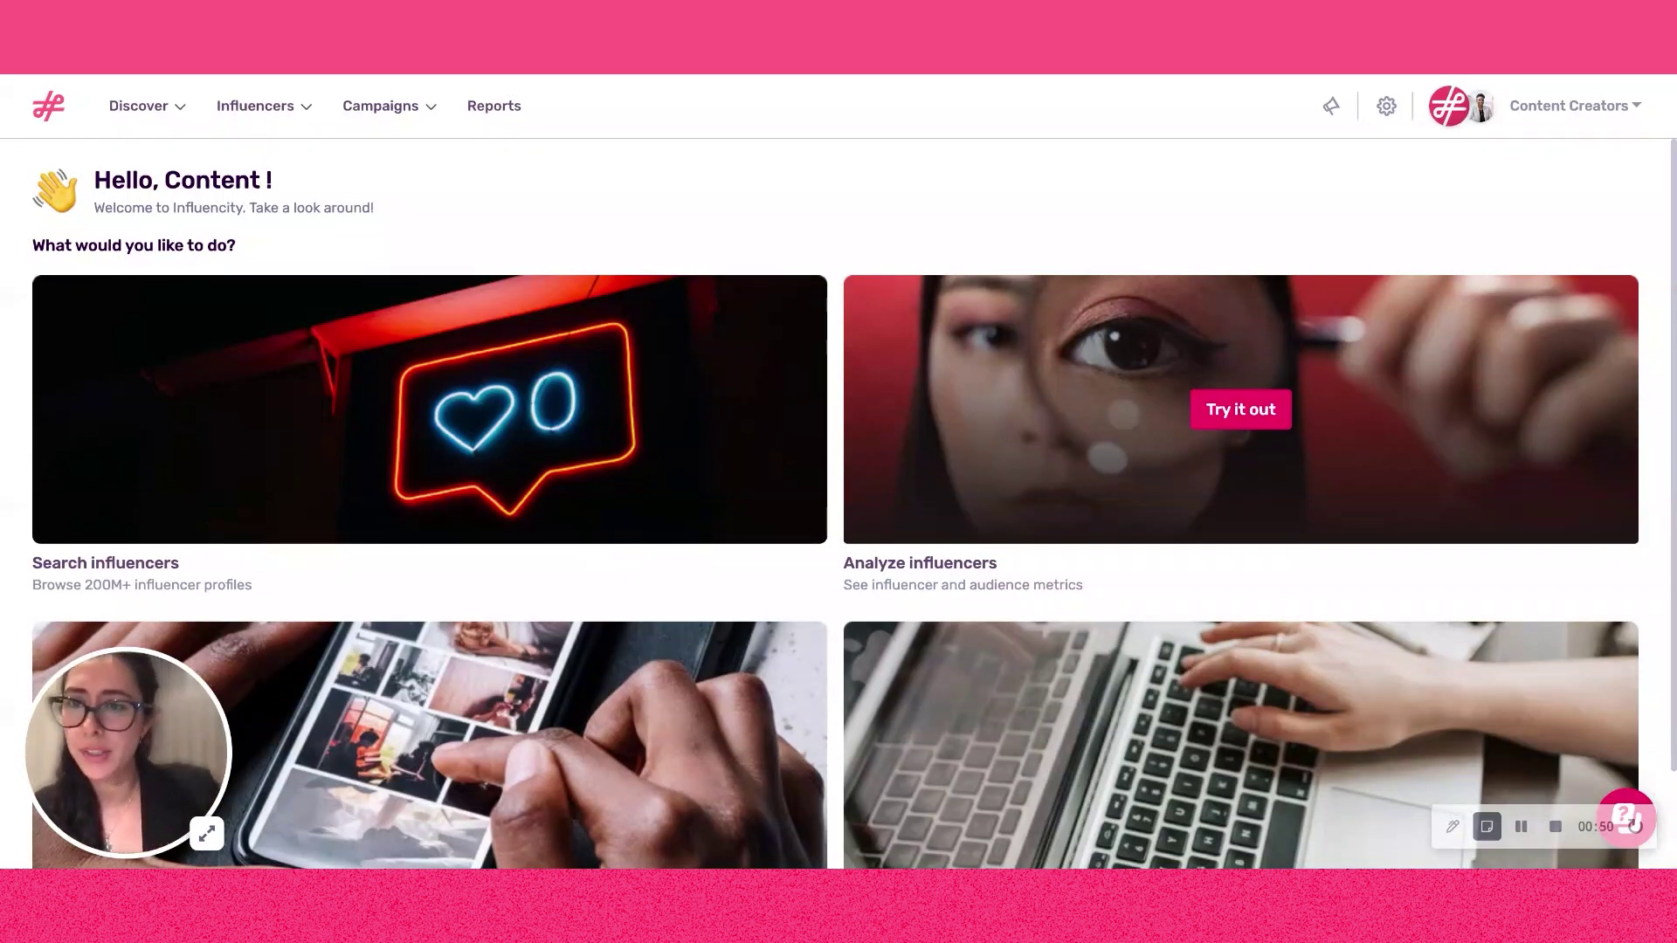
Start a new landing page in the influencer Recruitment area and name it "Autumn campaign".
{"action": "mouse_move", "coordinate": [255, 105]}
{"action": "left_click", "coordinate": [323, 295]}
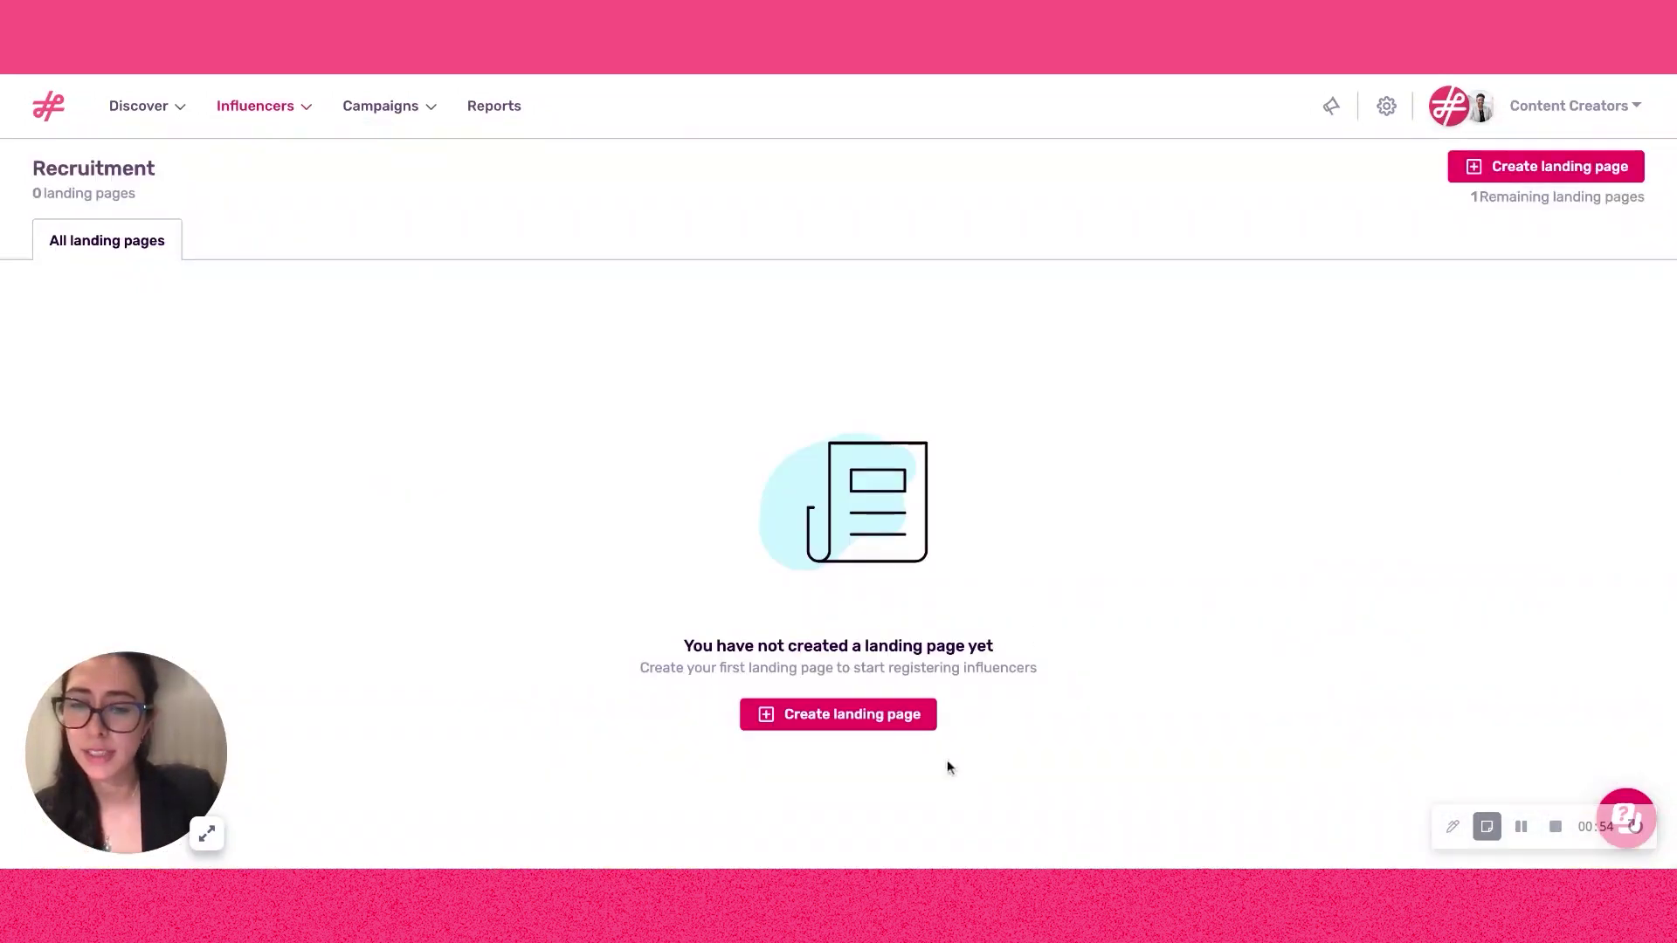
{"action": "left_click", "coordinate": [863, 725]}
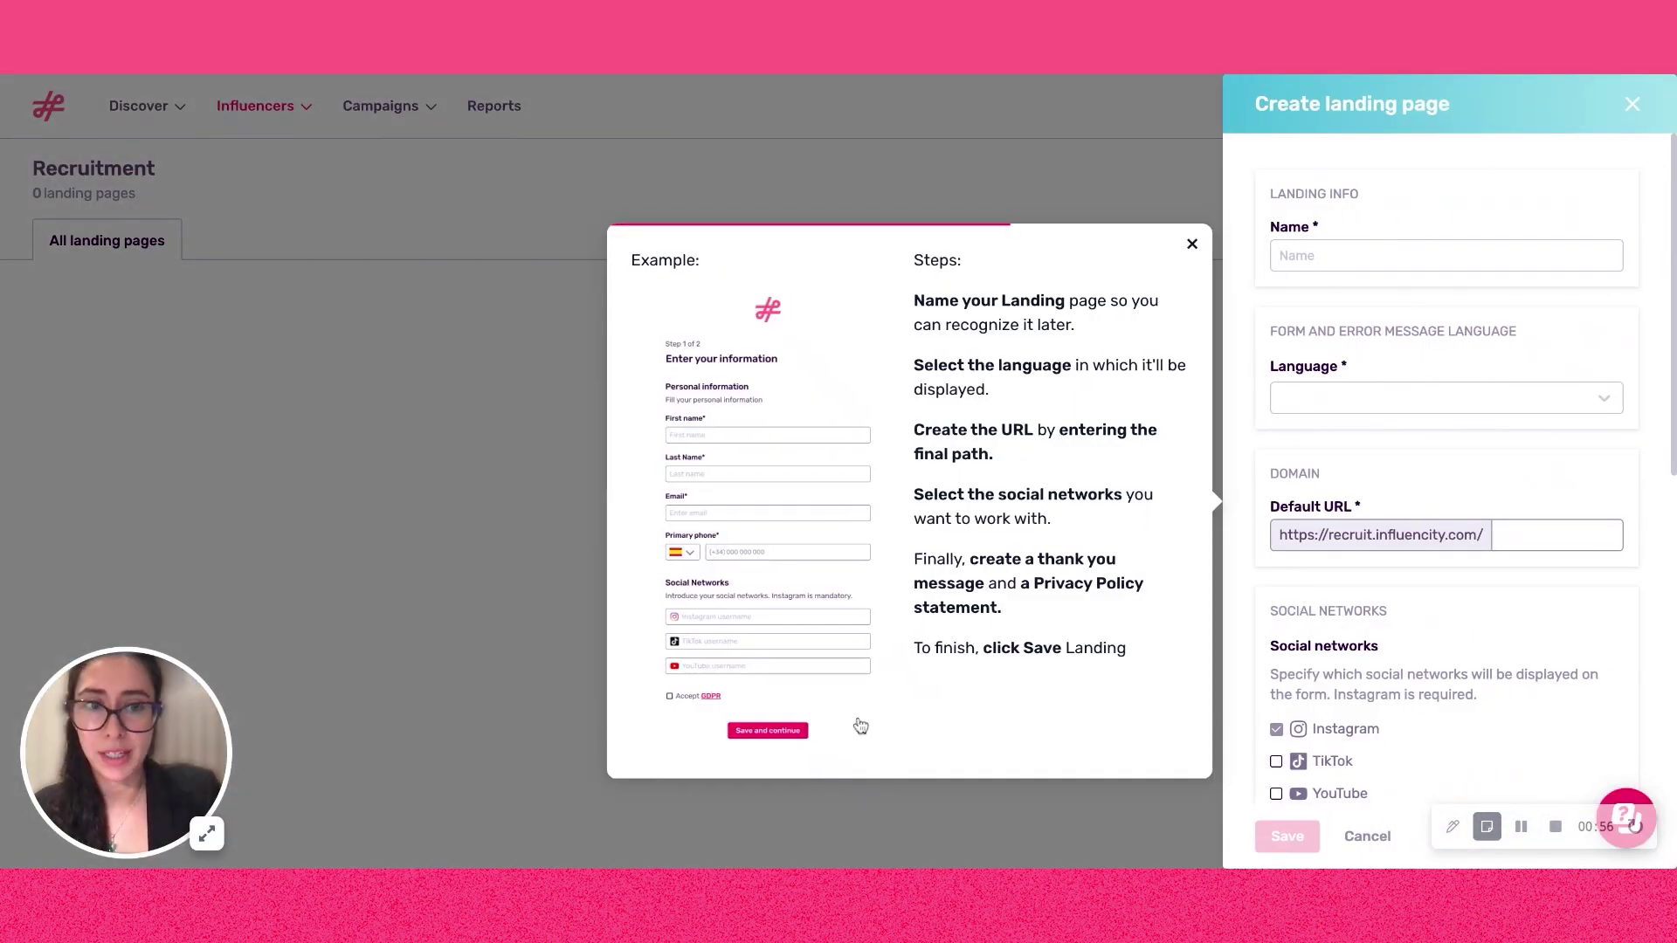
{"action": "left_click", "coordinate": [1193, 251]}
{"action": "left_click", "coordinate": [1343, 258]}
{"action": "type", "text": "Autumn campaign"}
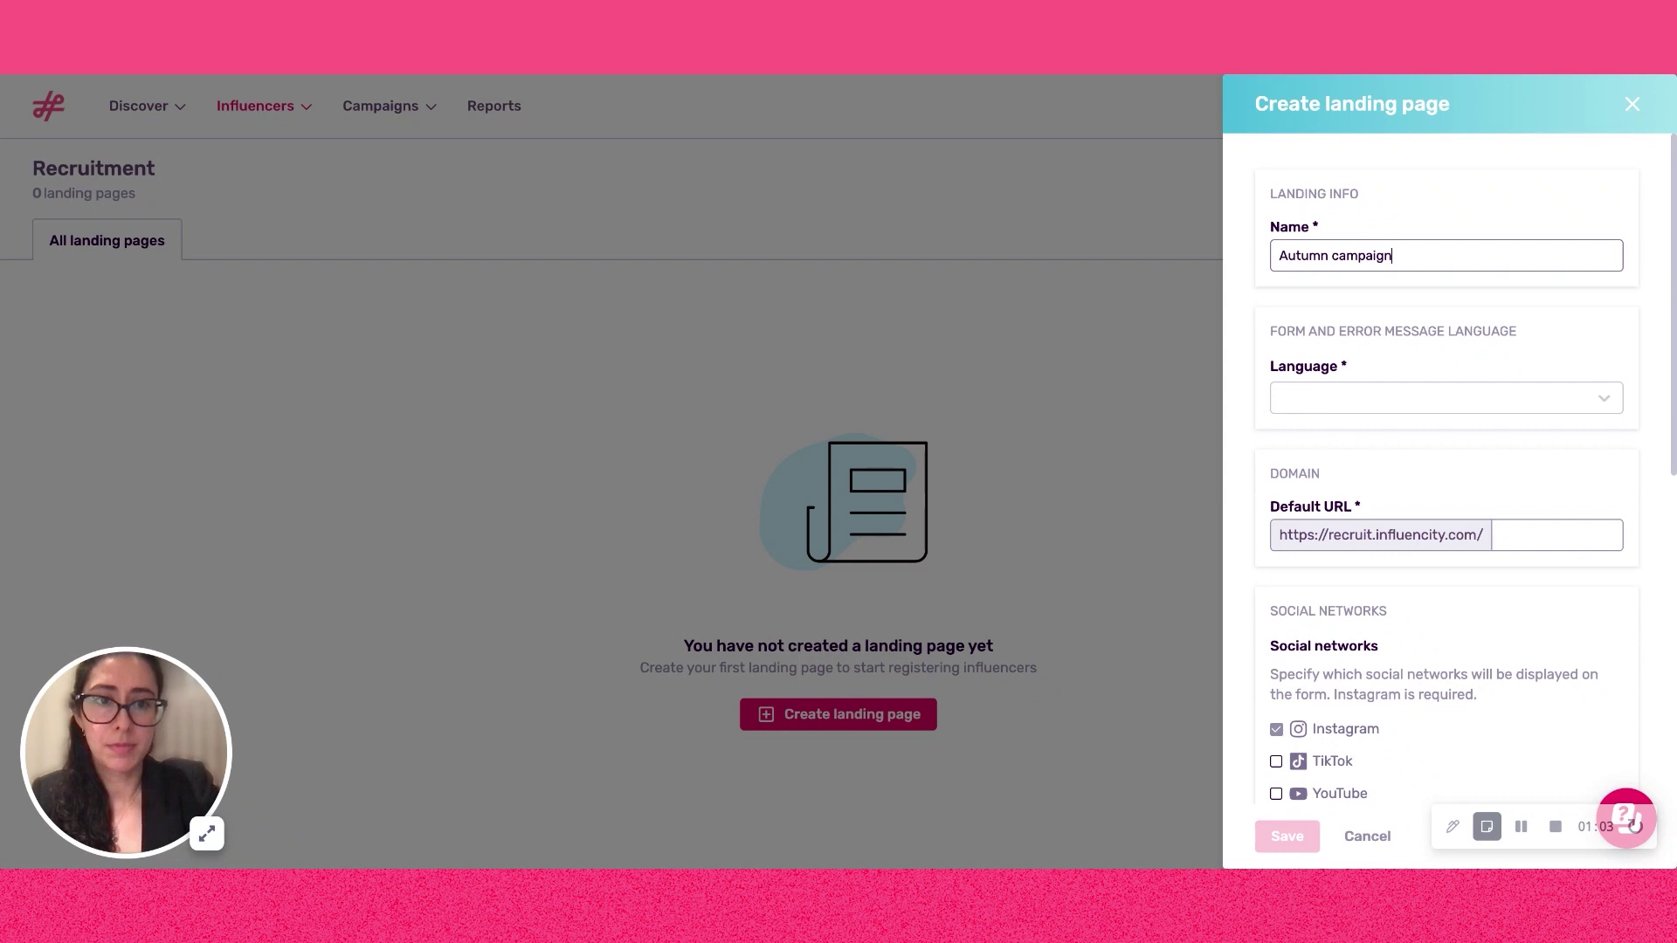
Set the landing page's form language to English and its default URL path to "mybrand".
{"action": "left_click", "coordinate": [1516, 397]}
{"action": "left_click", "coordinate": [1437, 445]}
{"action": "left_click", "coordinate": [1523, 539]}
{"action": "type", "text": "mybrand"}
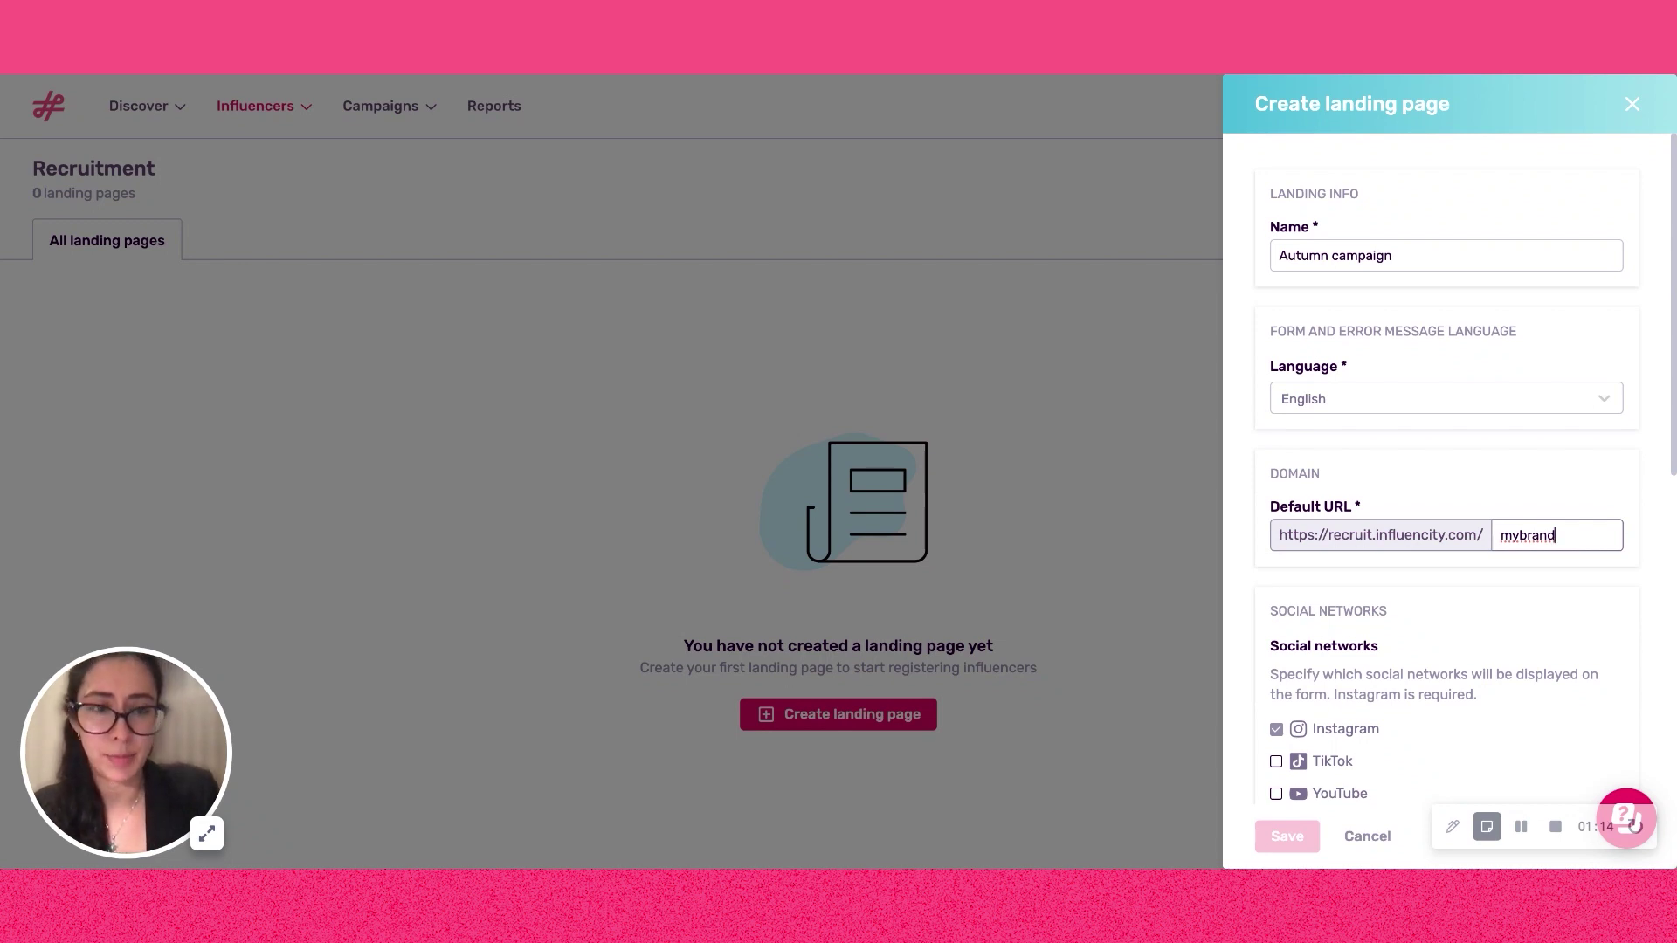
Include TikTok and YouTube among the social networks displayed on the landing page form.
{"action": "scroll", "coordinate": [1572, 638], "scroll_direction": "down", "scroll_amount": 3}
{"action": "scroll", "coordinate": [1567, 638], "scroll_direction": "down", "scroll_amount": 3}
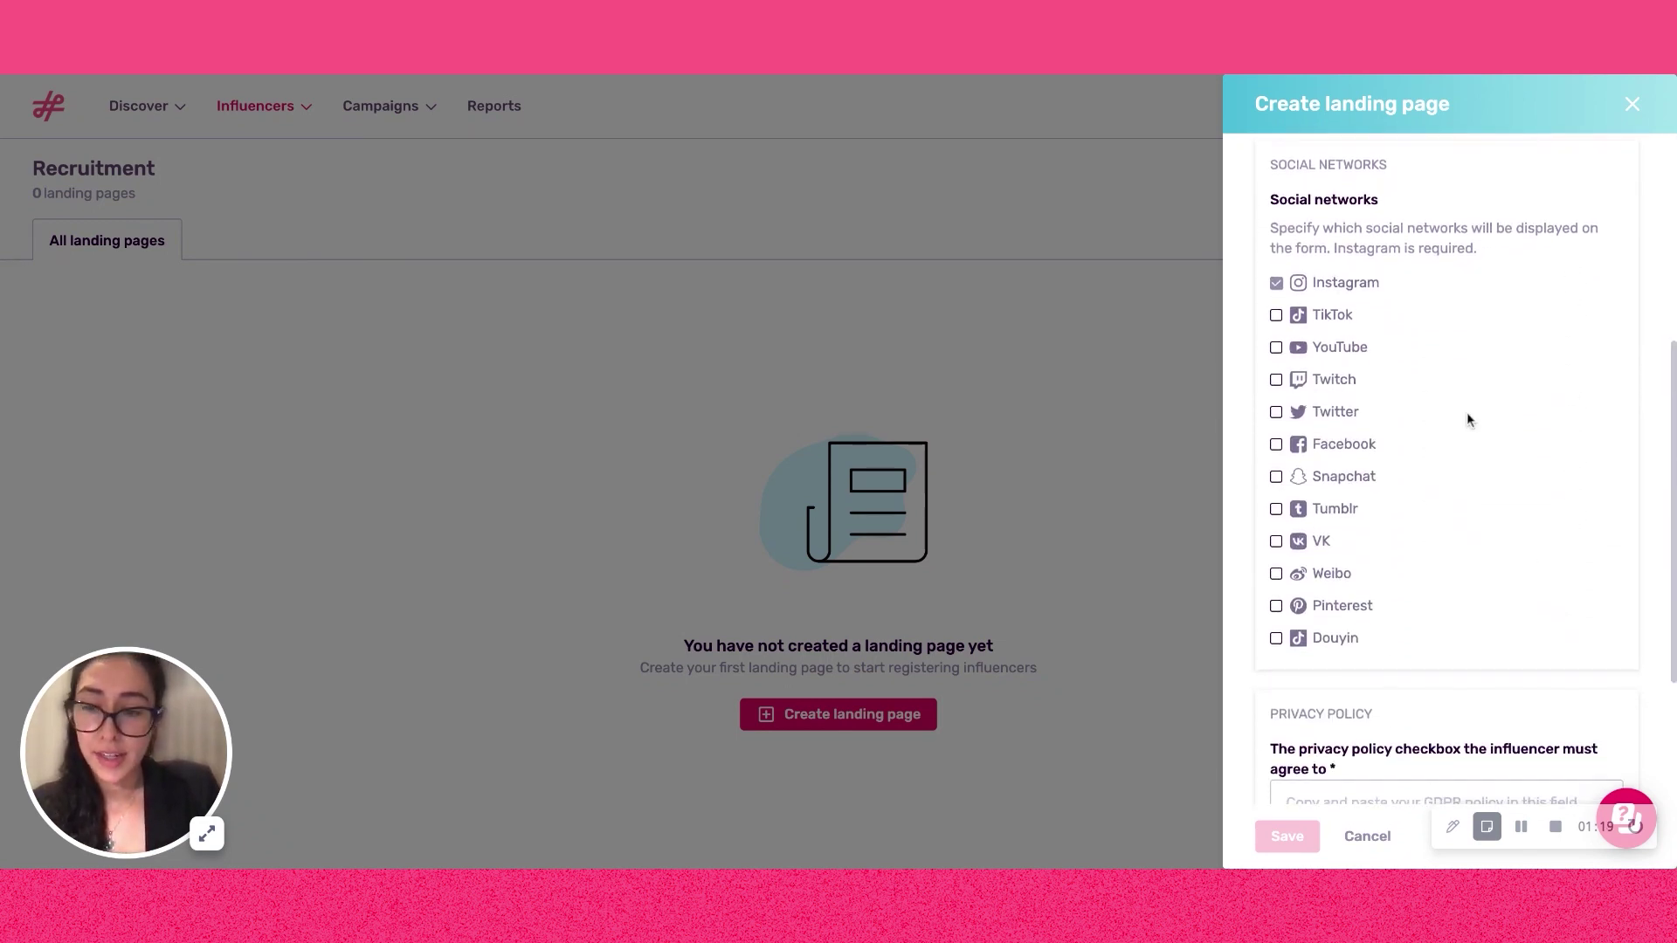
{"action": "left_click", "coordinate": [1276, 317]}
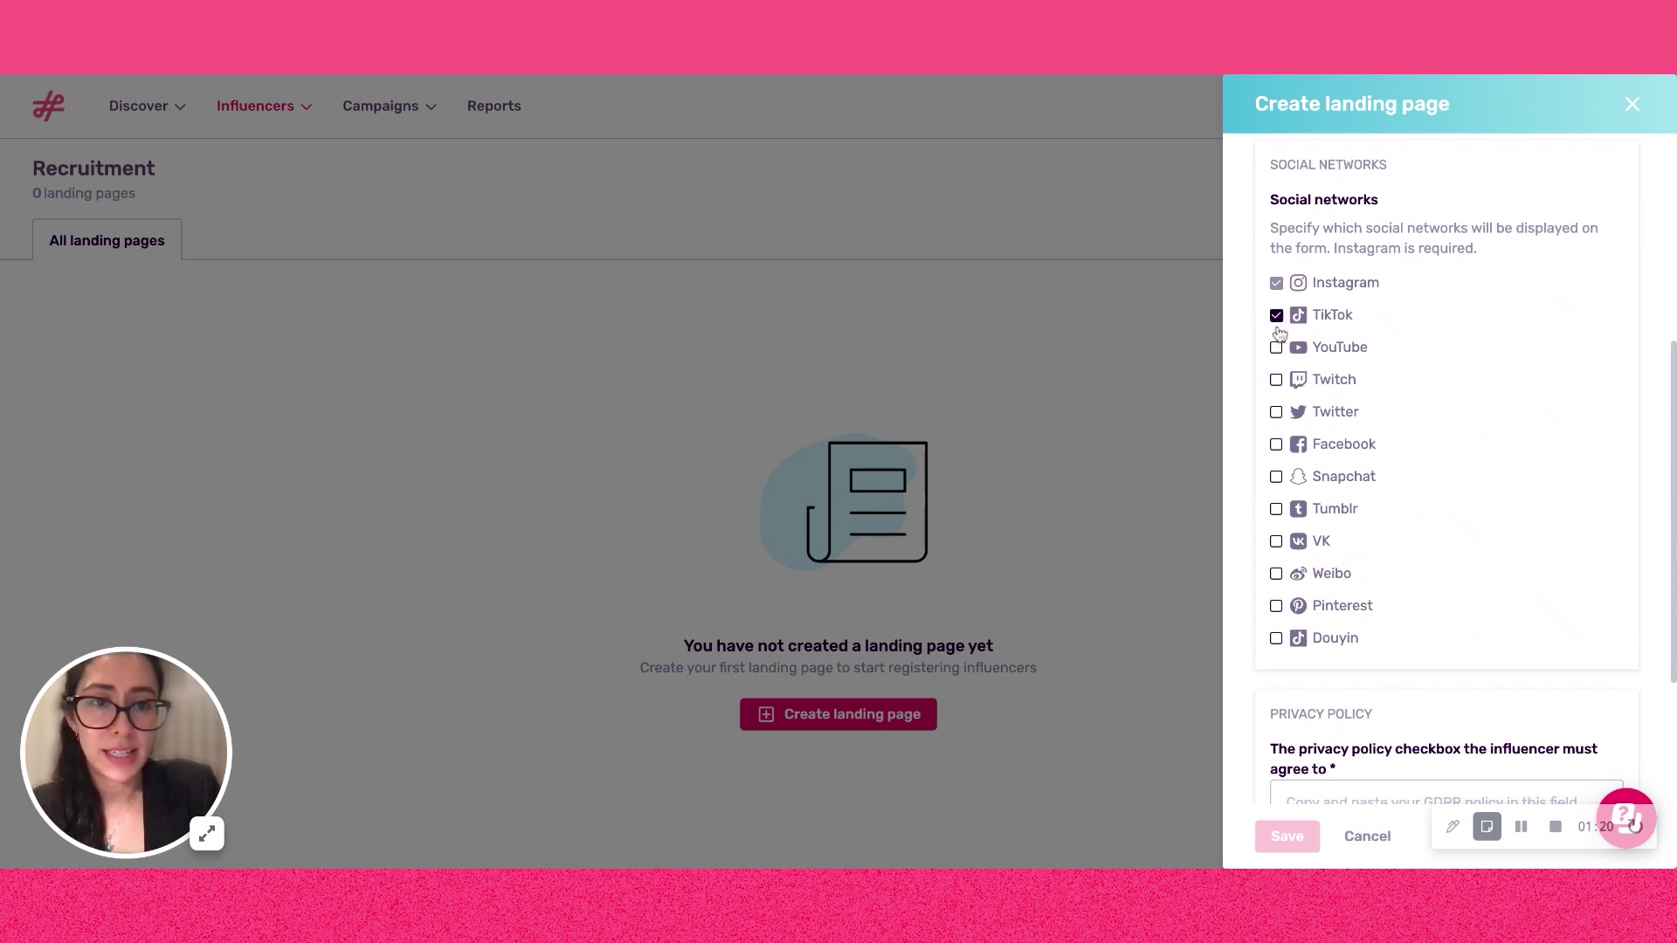
{"action": "left_click", "coordinate": [1277, 349]}
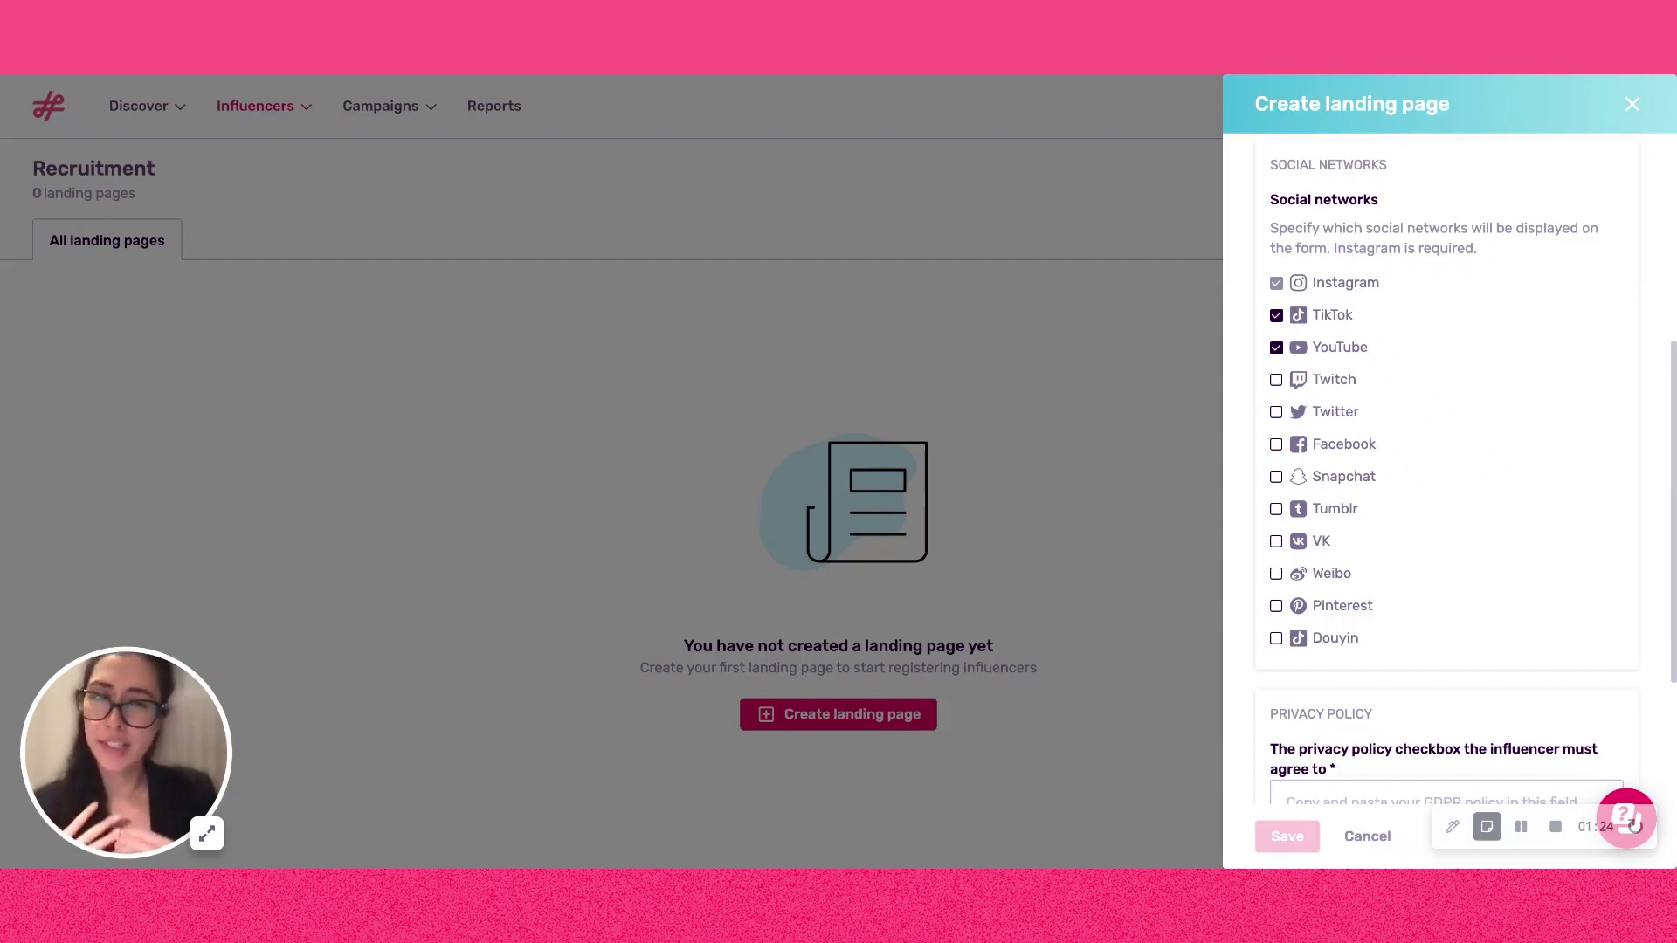
Enter "Policy" as the privacy policy text that influencers must agree to.
{"action": "scroll", "coordinate": [1339, 437], "scroll_direction": "down", "scroll_amount": 4}
{"action": "left_click", "coordinate": [1338, 460]}
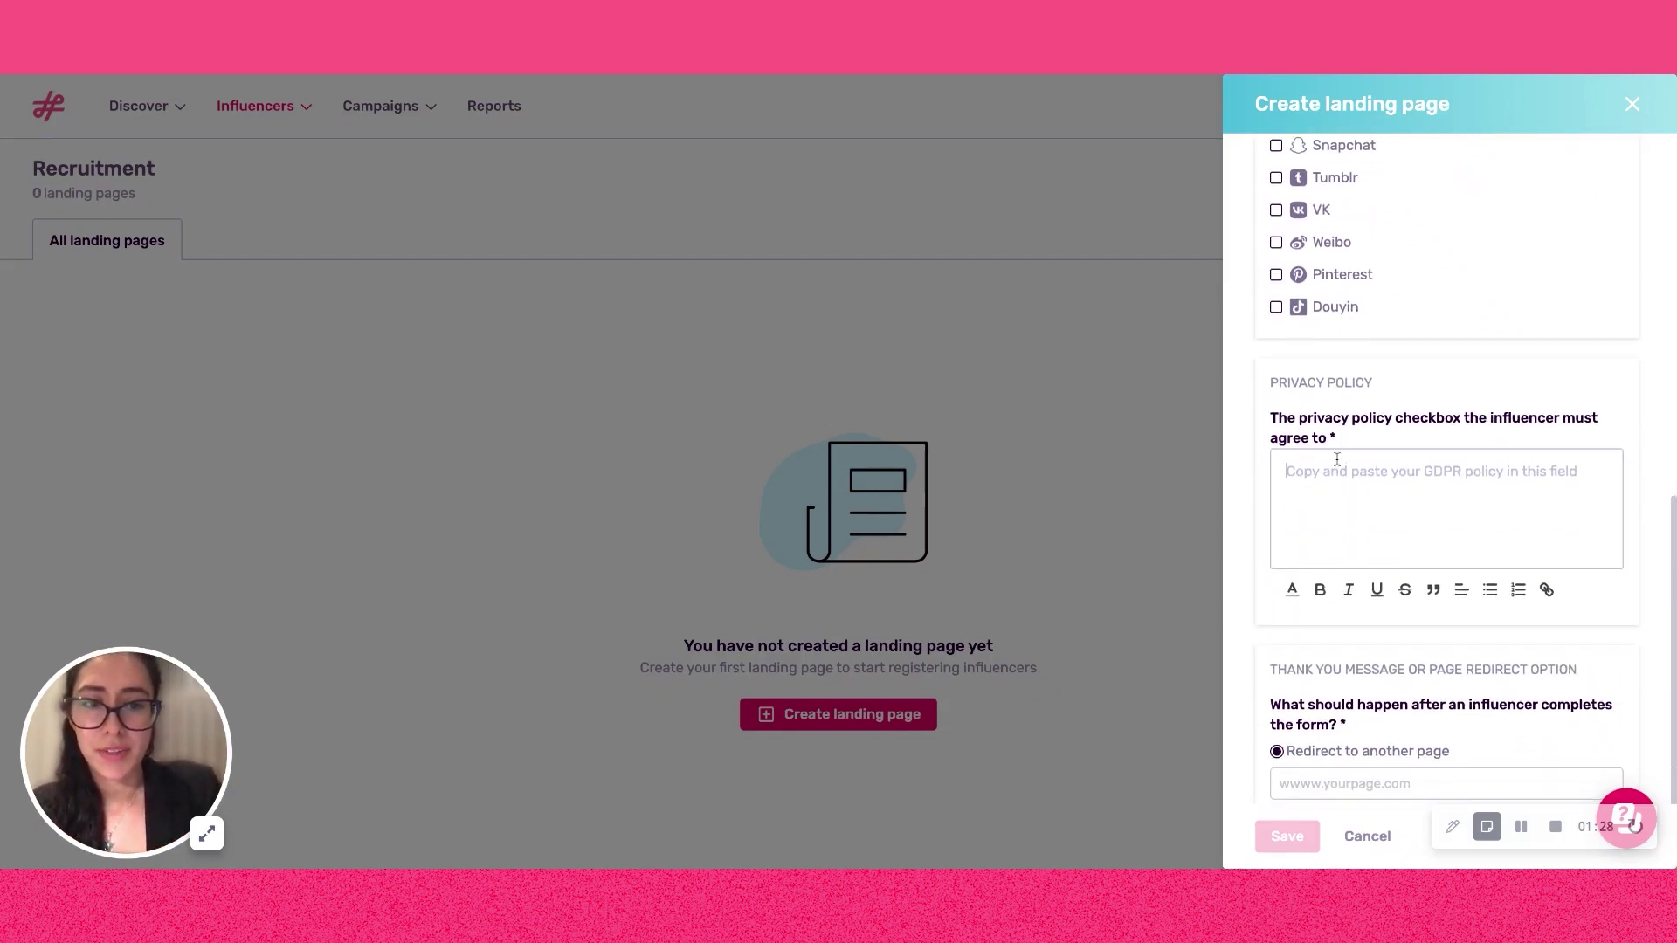
{"action": "type", "text": "Policy"}
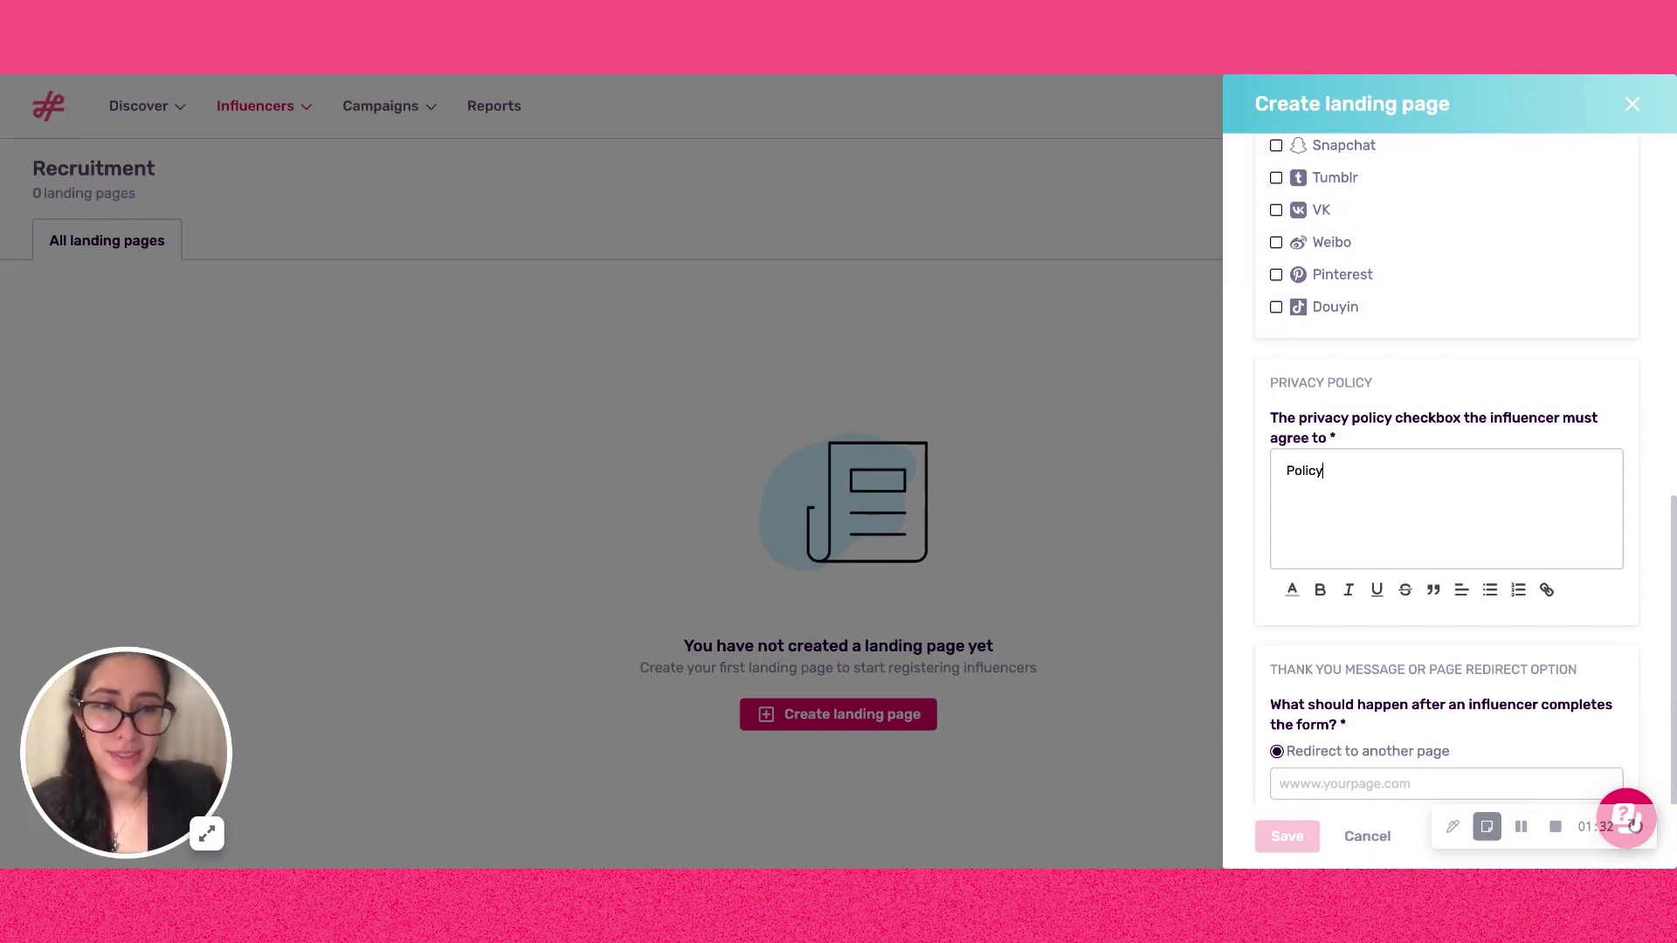
Choose to display the thank you message "Thanks!" after form completion and save the landing page.
{"action": "scroll", "coordinate": [1446, 470], "scroll_direction": "down", "scroll_amount": 1}
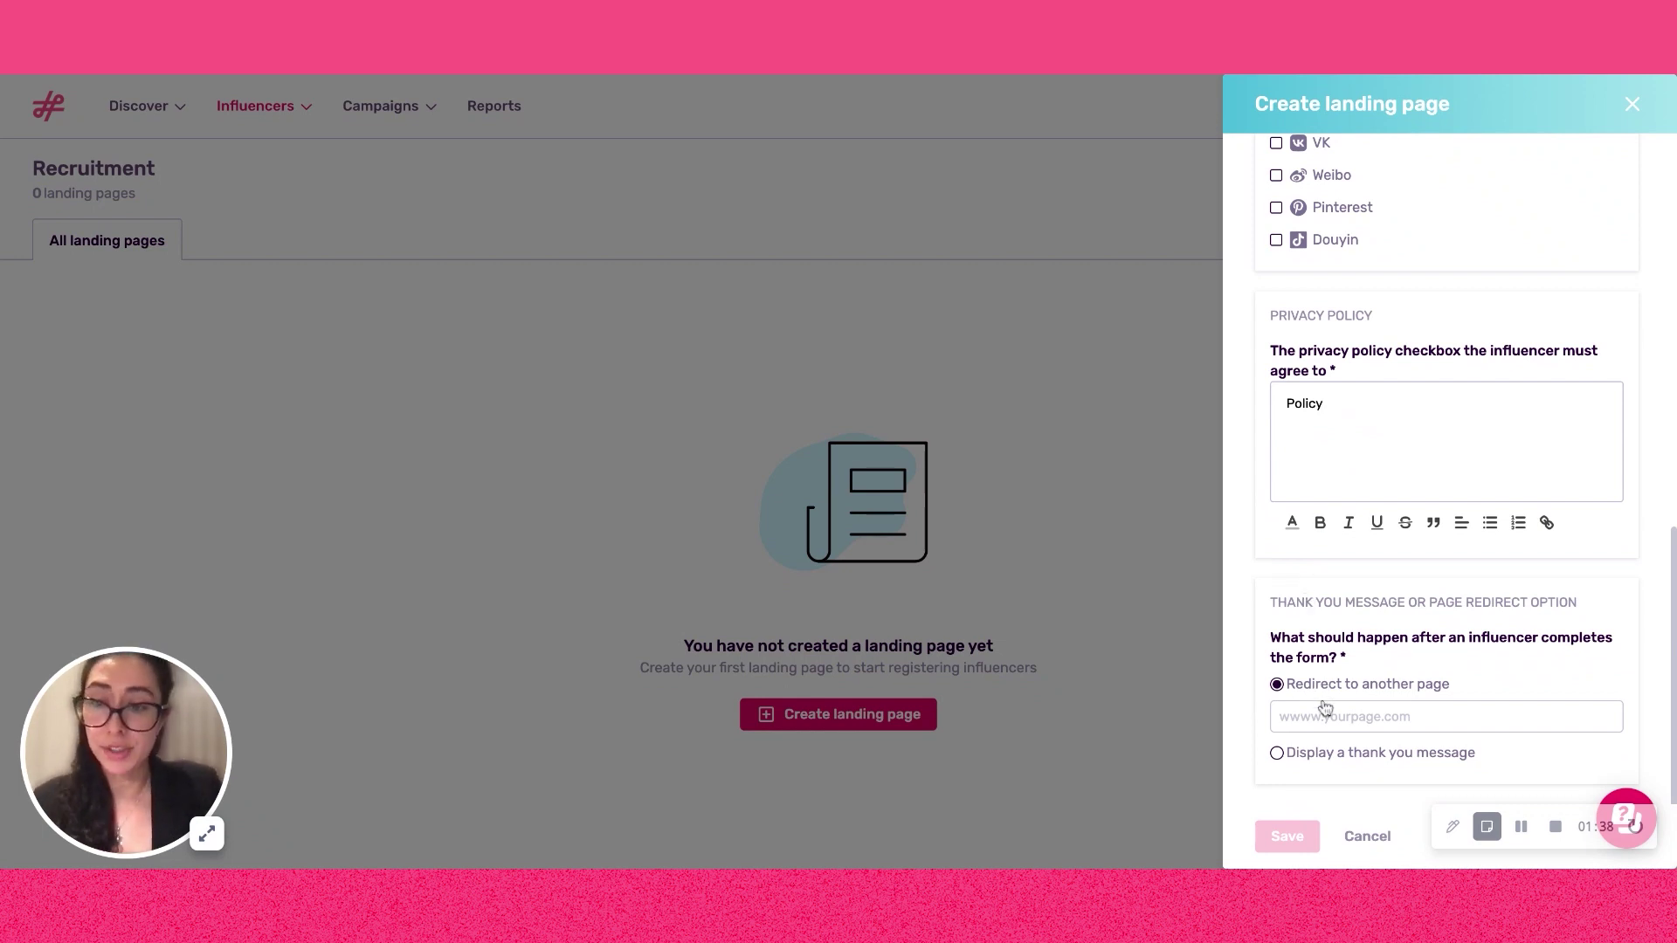
{"action": "left_click", "coordinate": [1280, 755]}
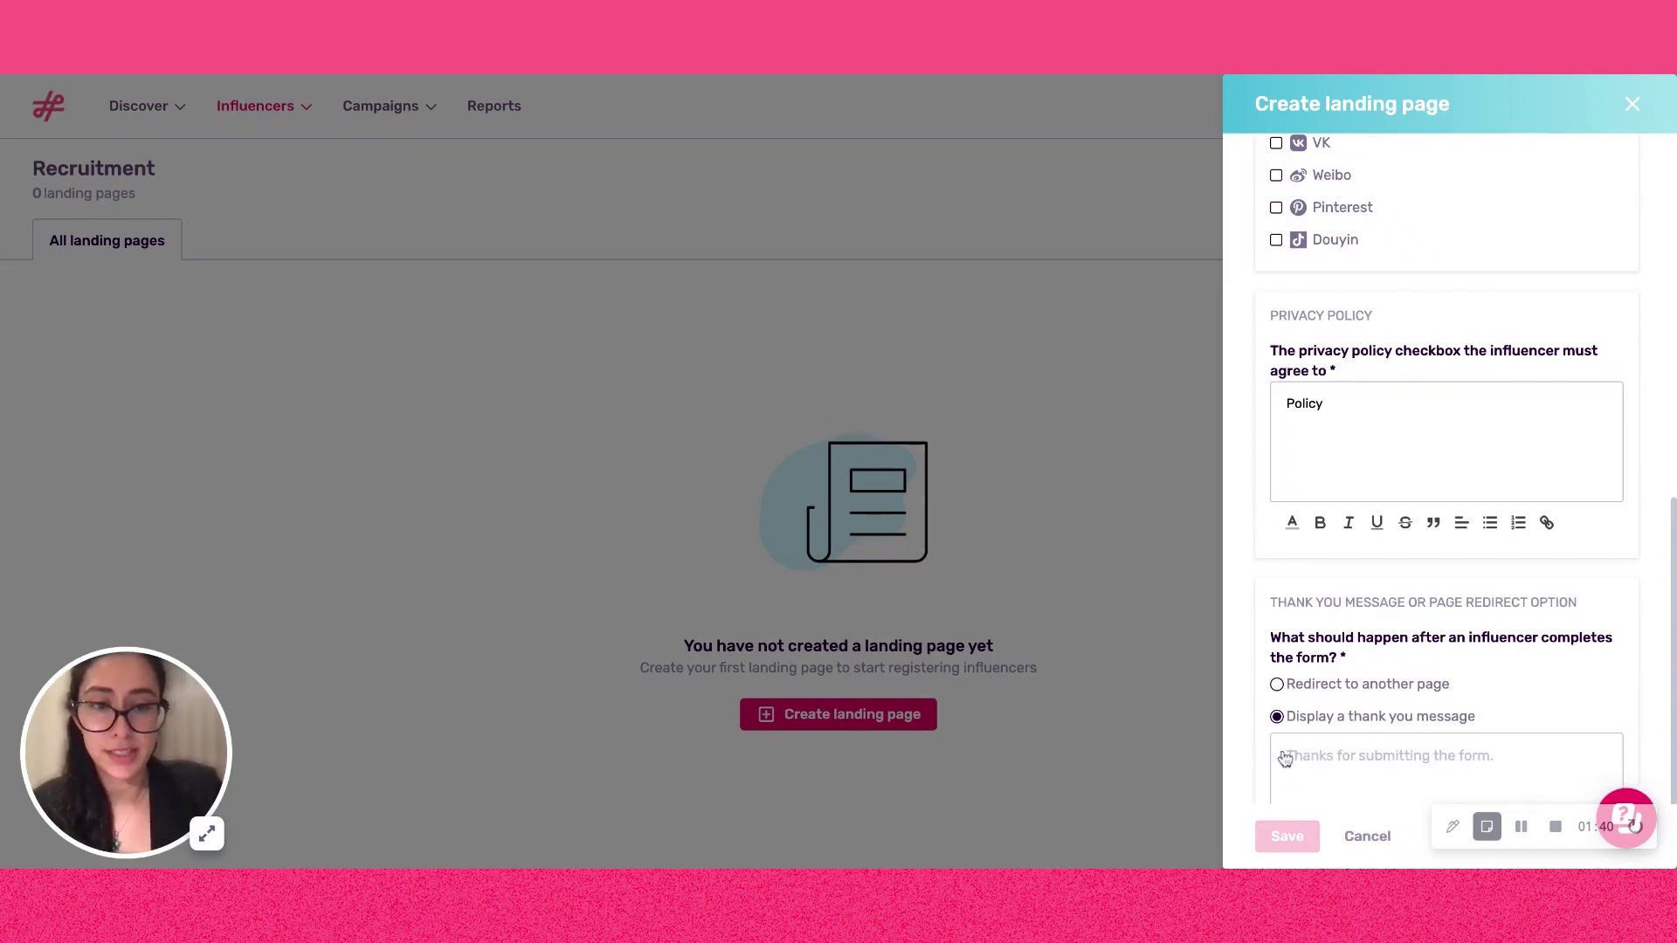
{"action": "type", "text": "Thanks!"}
{"action": "left_click", "coordinate": [1291, 836]}
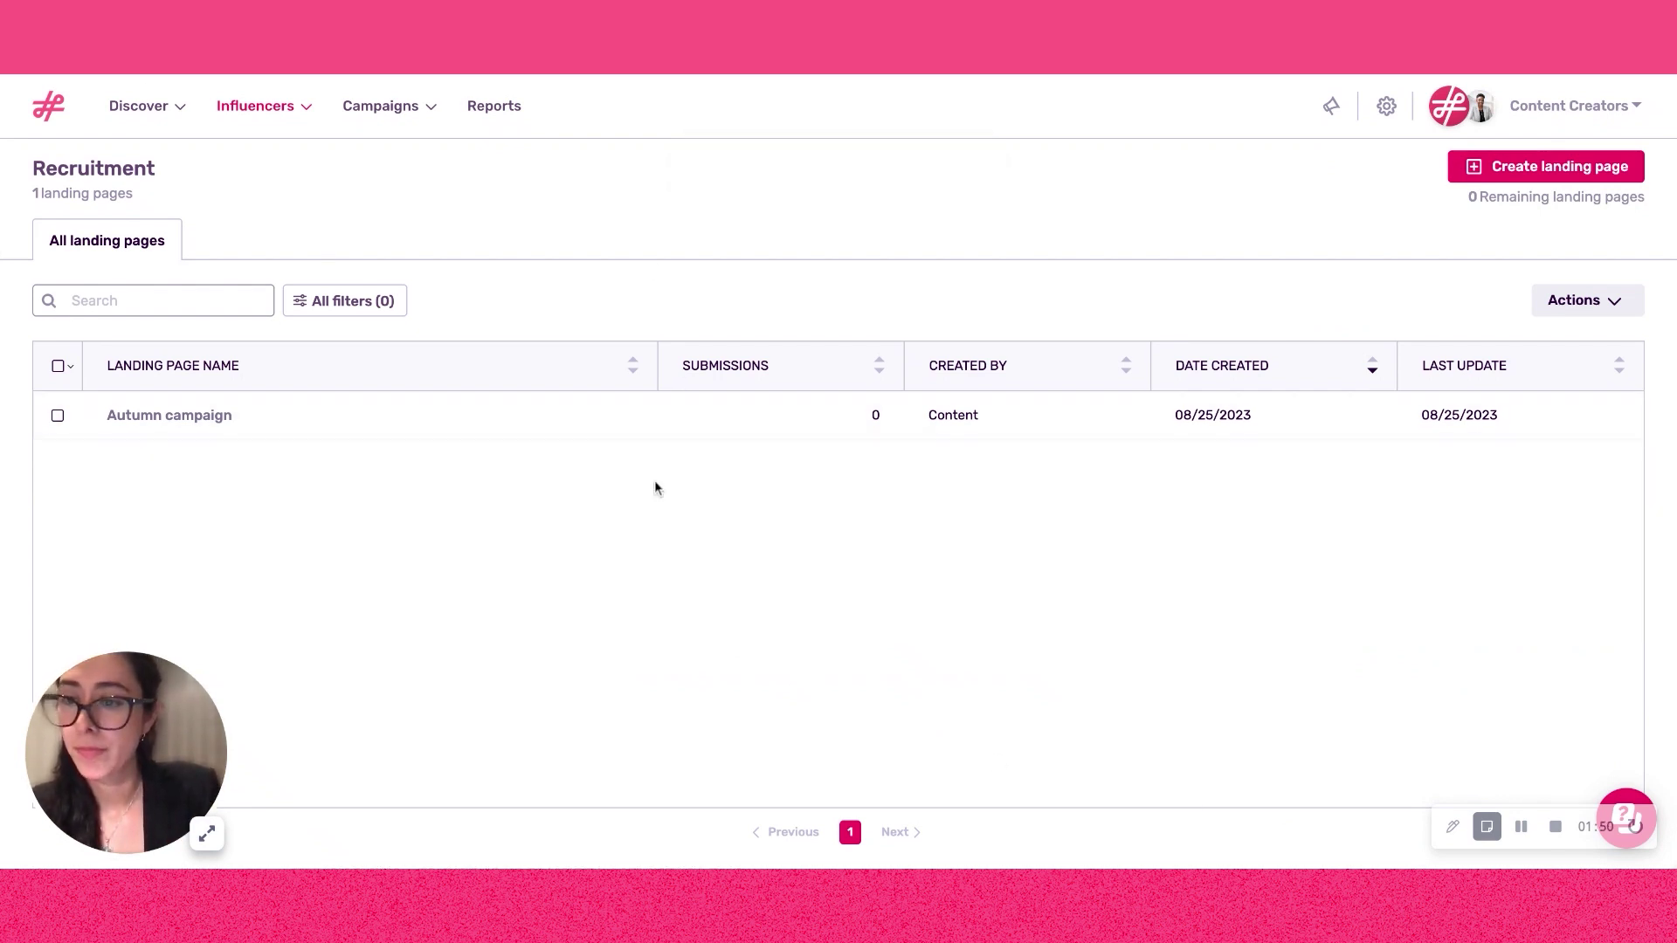
Preview the Autumn campaign landing page and look through its registration form's personal information and social network fields.
{"action": "mouse_move", "coordinate": [563, 413]}
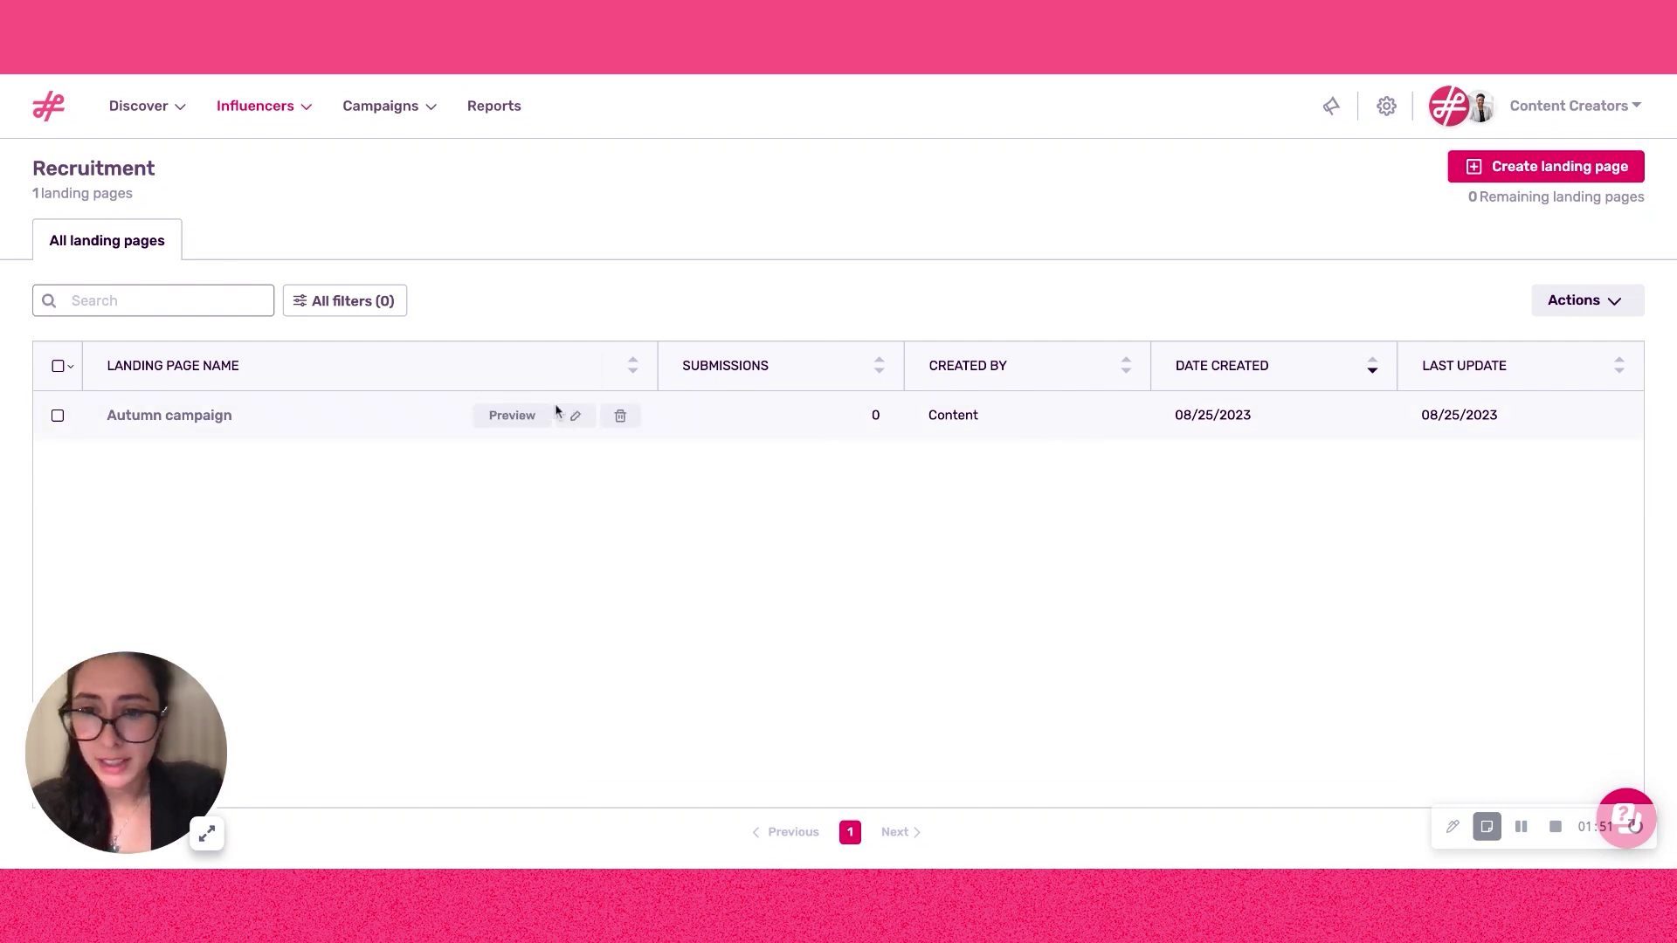
{"action": "left_click", "coordinate": [505, 416]}
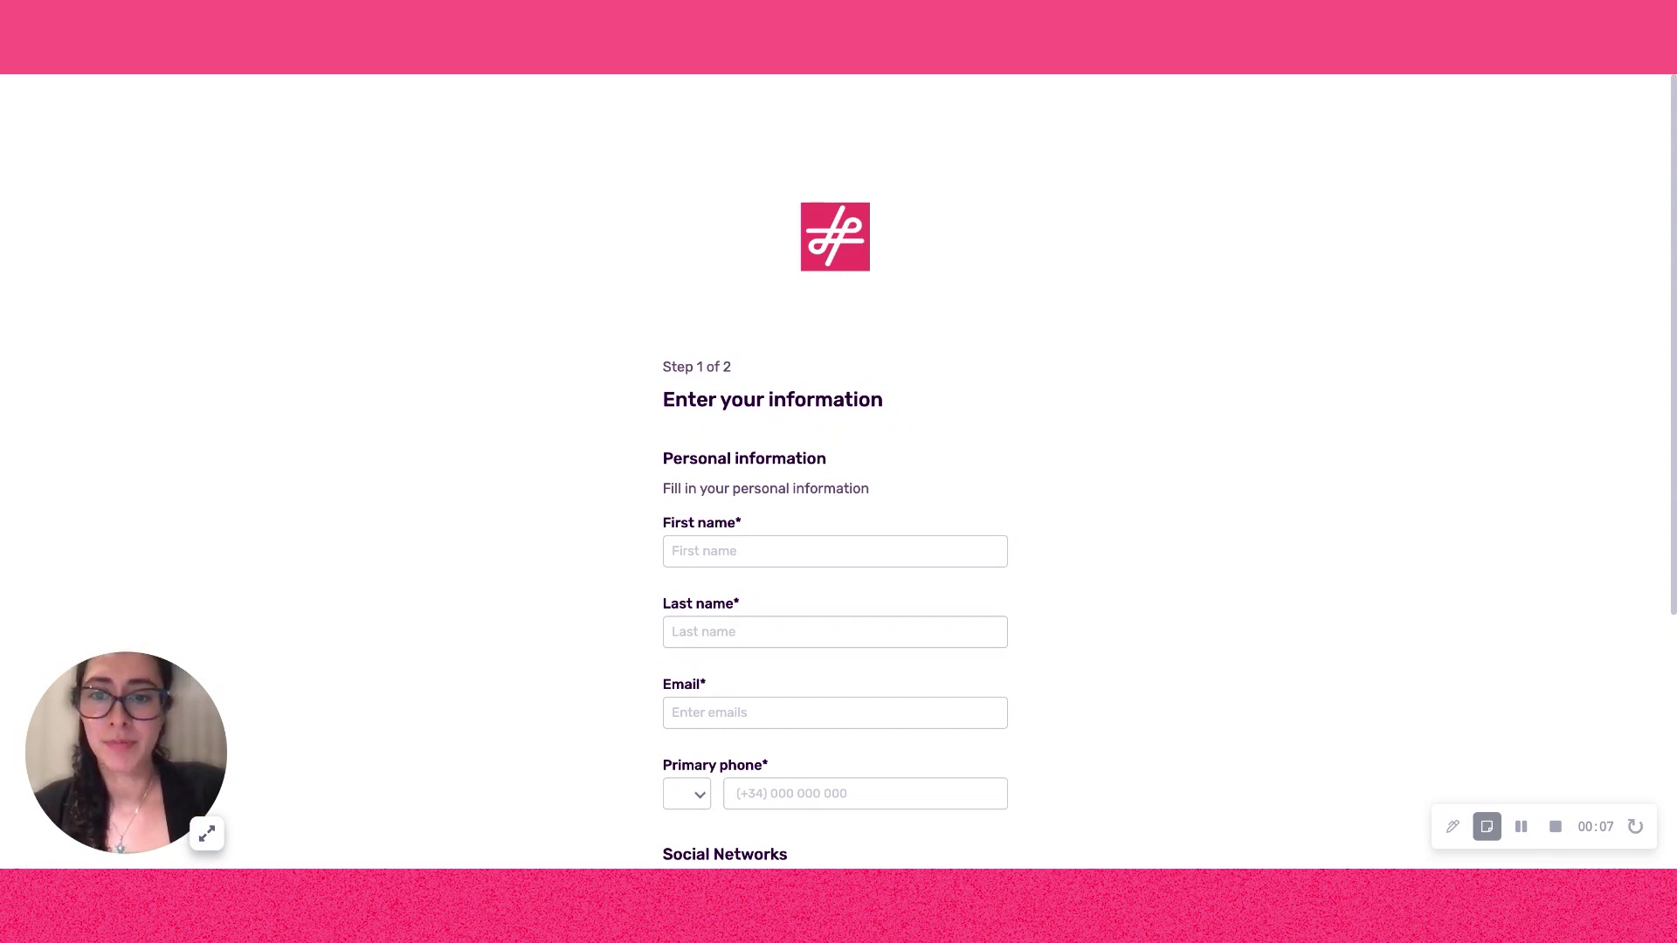
{"action": "scroll", "coordinate": [835, 471], "scroll_direction": "down", "scroll_amount": 2}
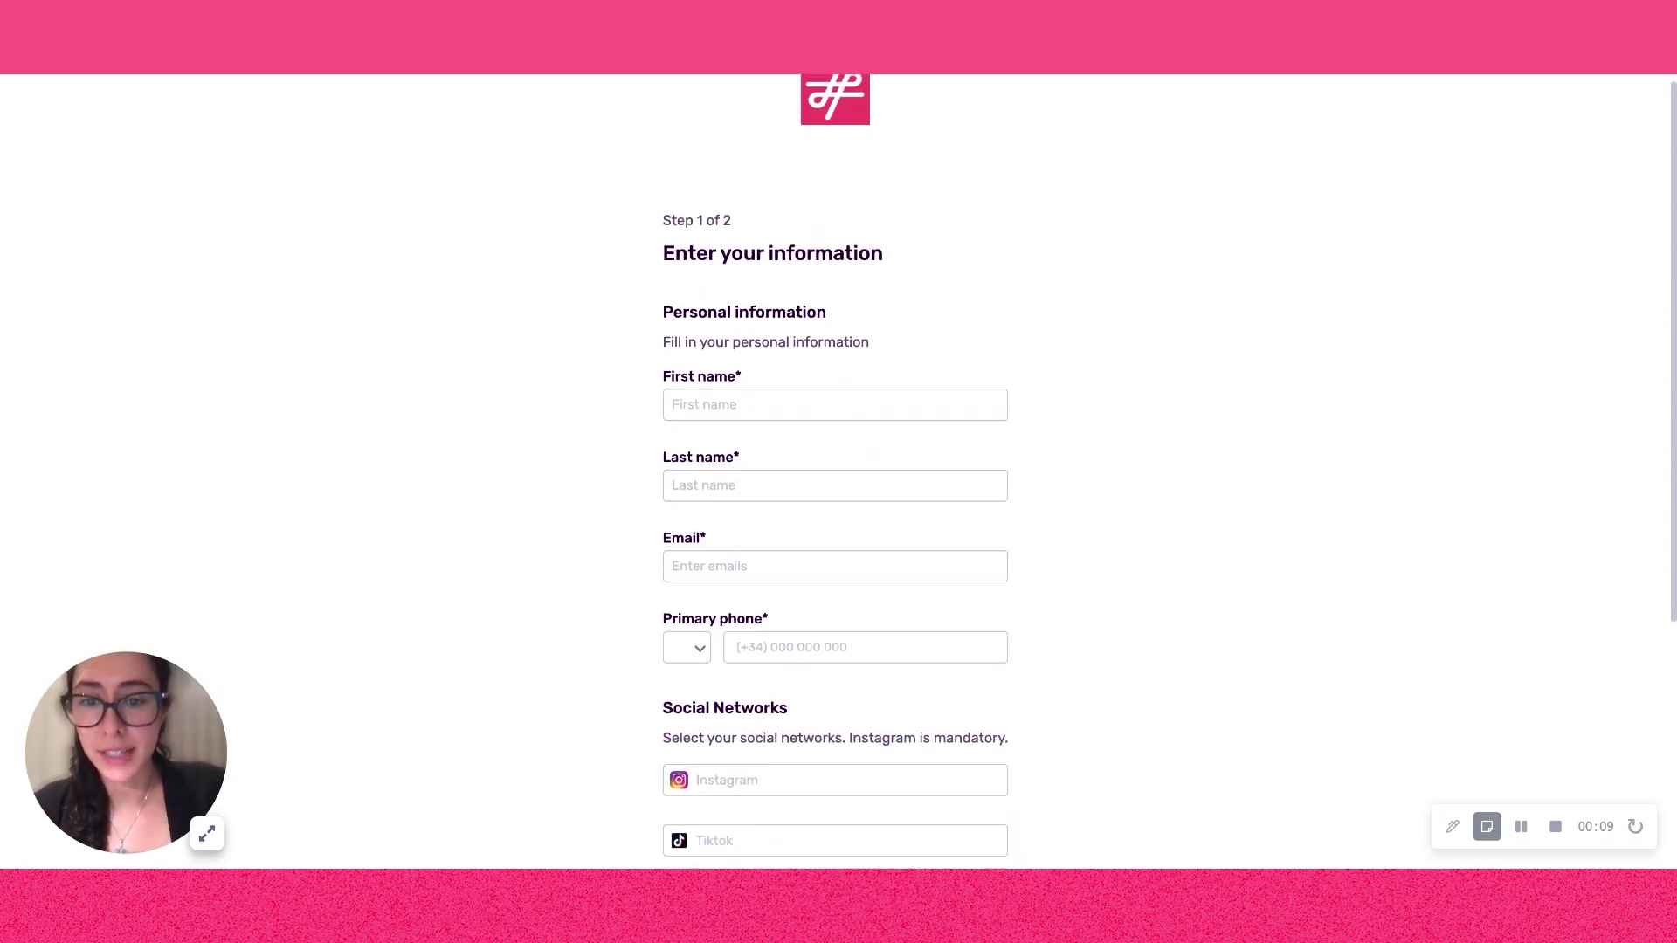
{"action": "scroll", "coordinate": [835, 471], "scroll_direction": "down", "scroll_amount": 3}
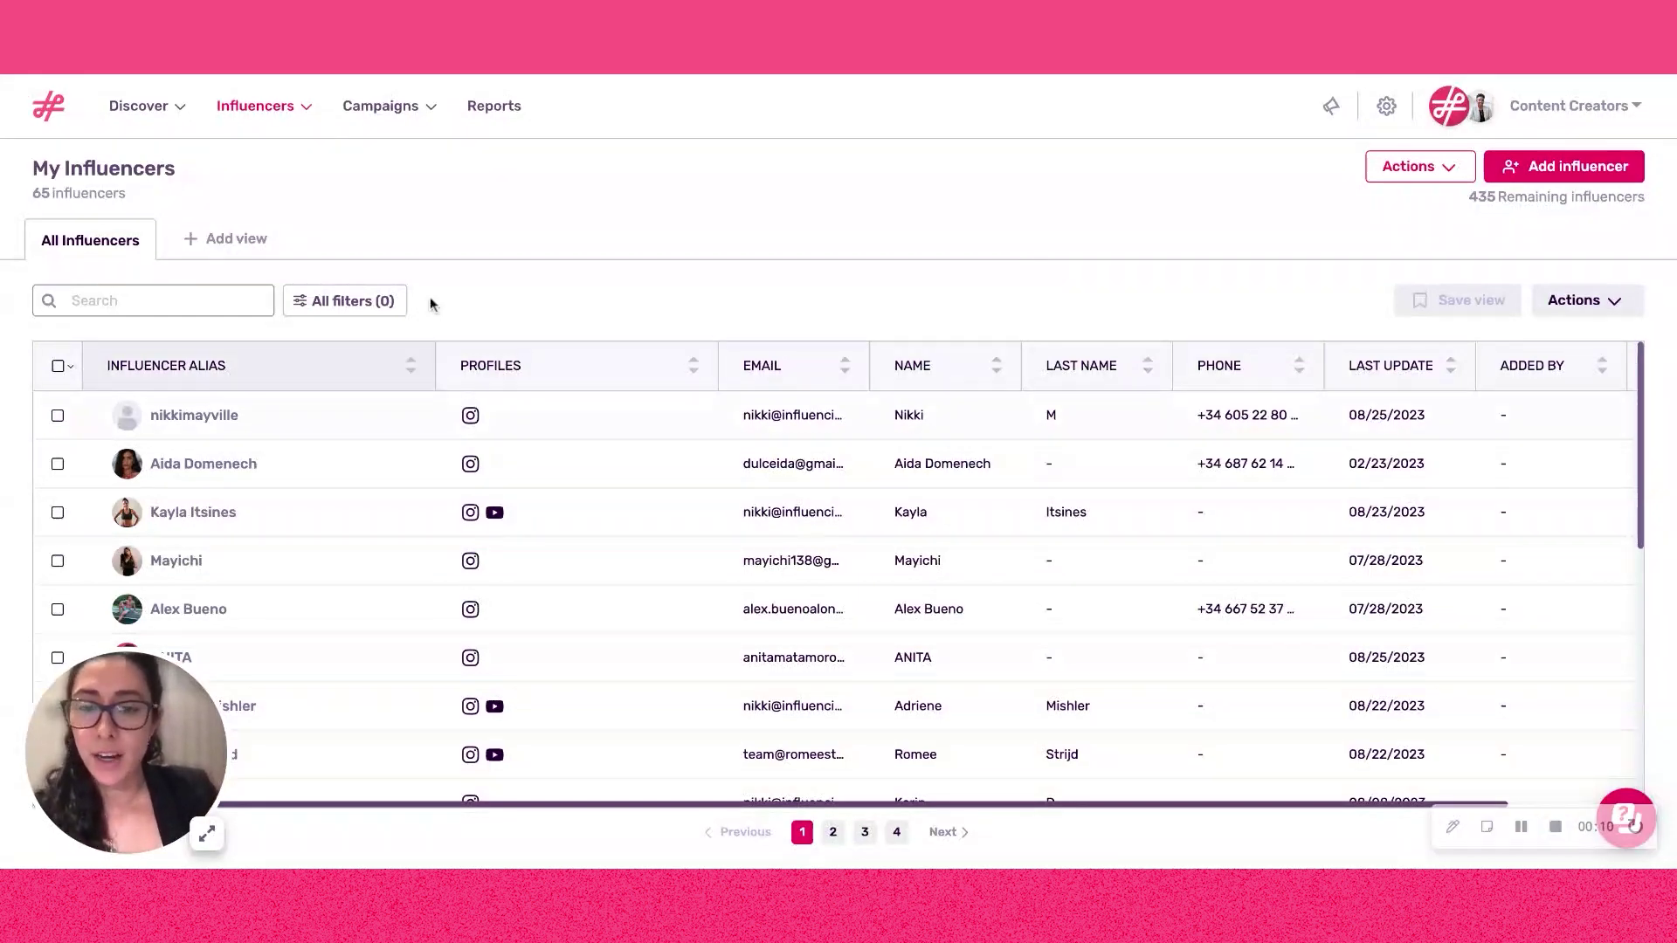
Create a new view for the Influencers object in My Influencers, name it "Landing" and save it.
{"action": "scroll", "coordinate": [685, 521], "scroll_direction": "down", "scroll_amount": 3}
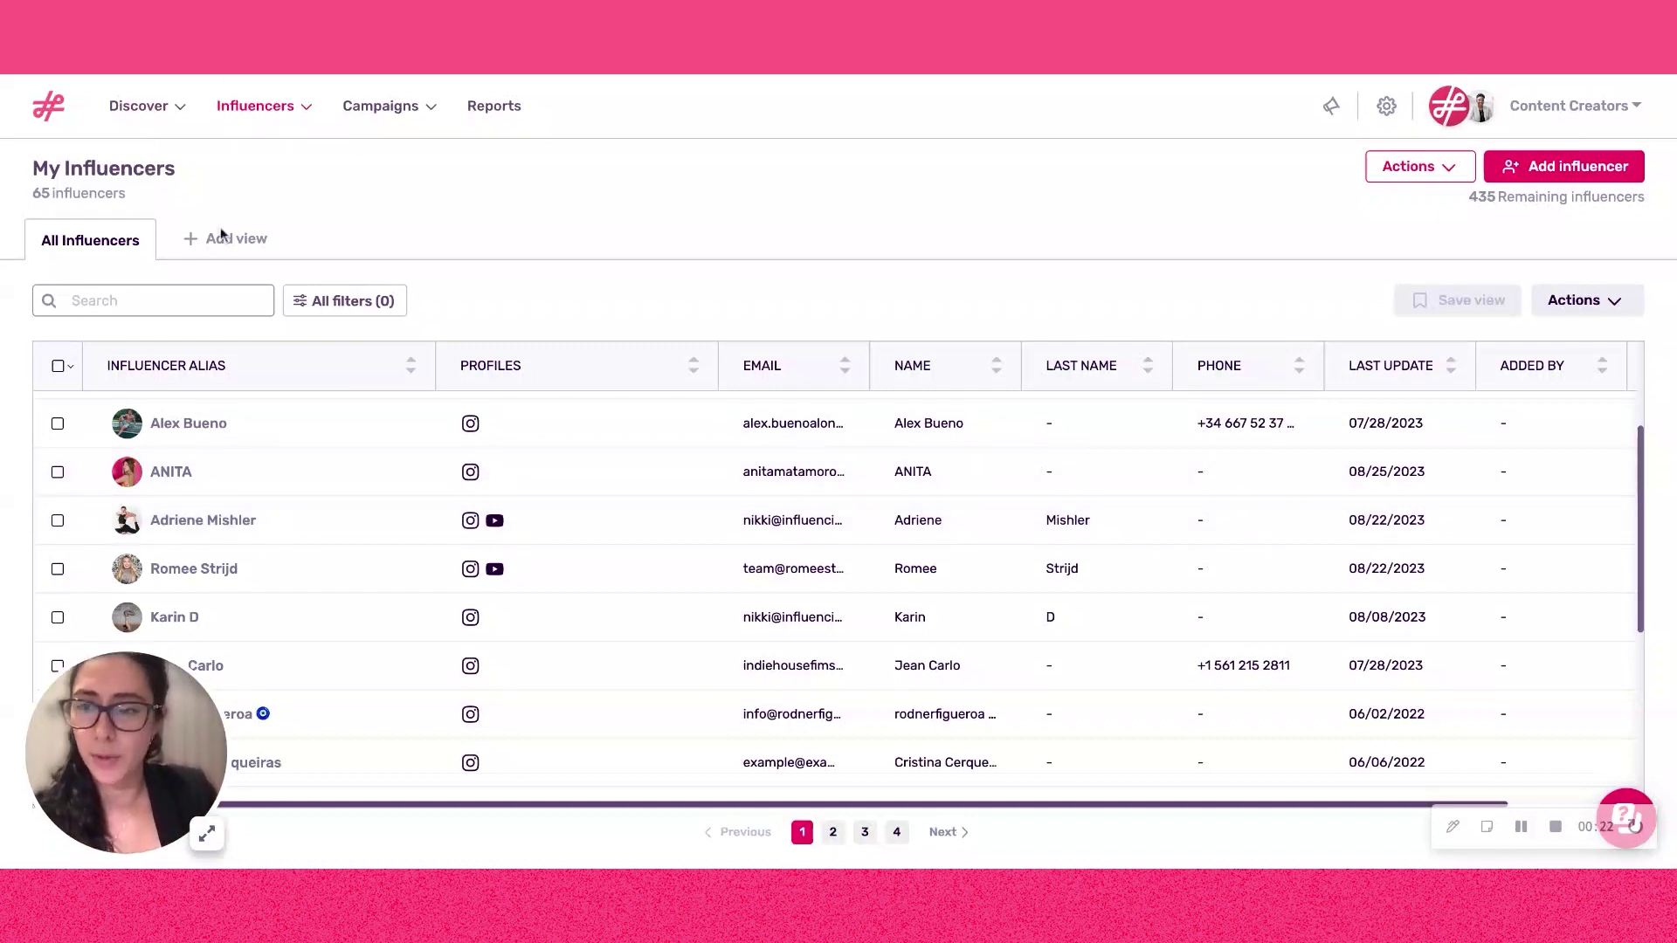
{"action": "left_click", "coordinate": [245, 244]}
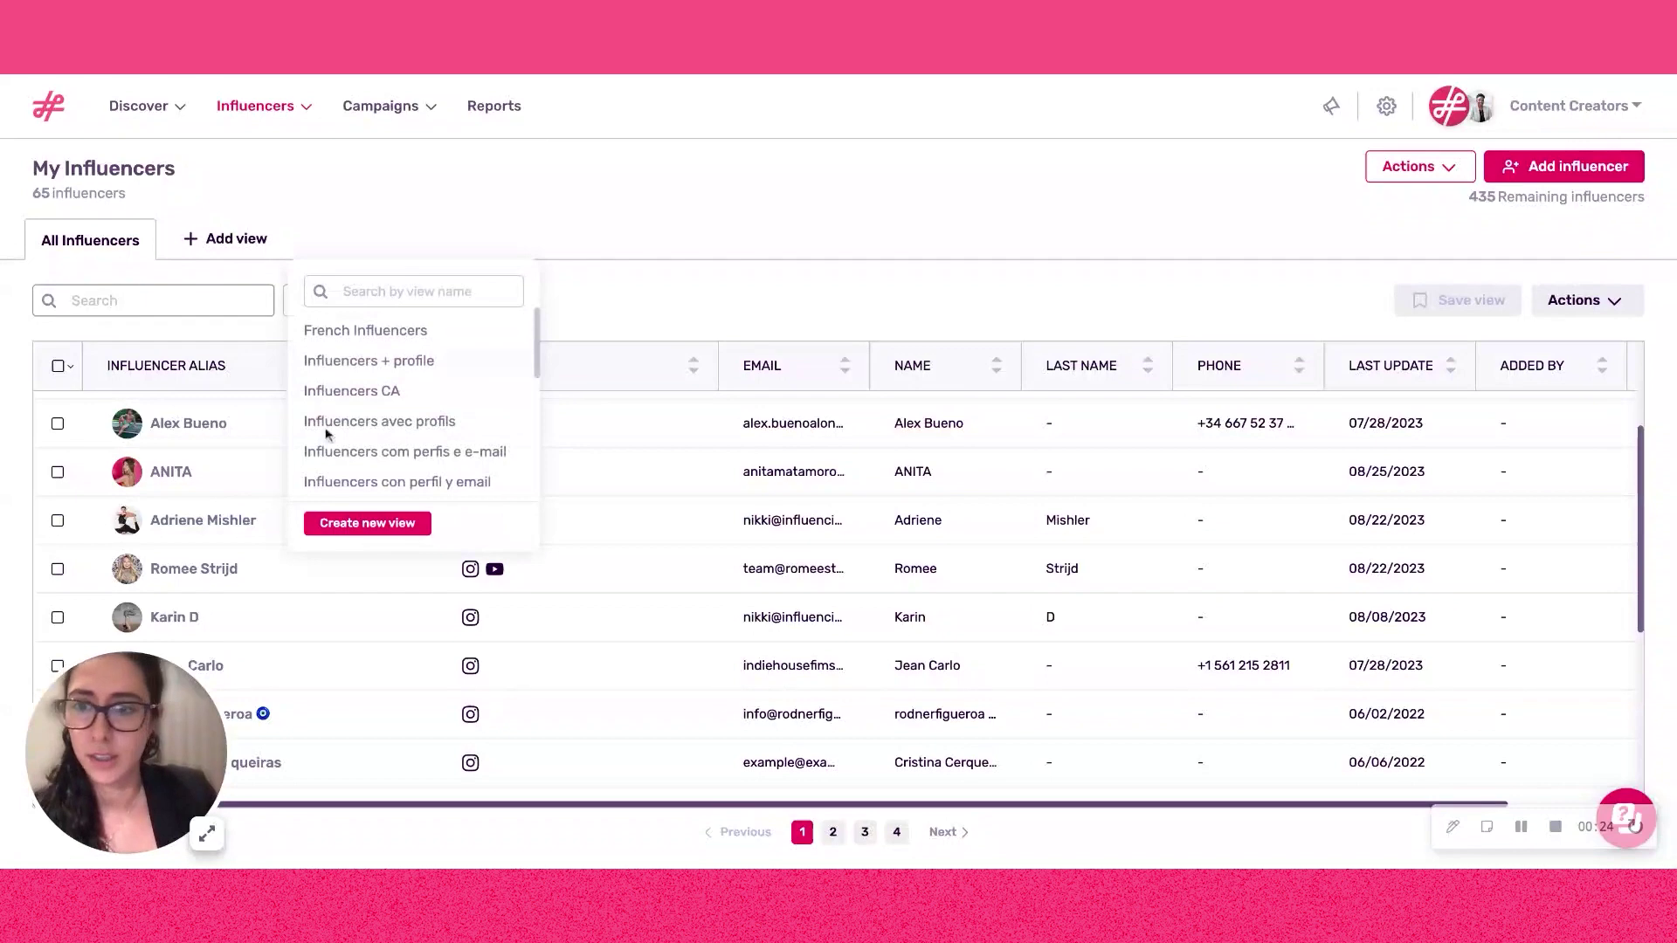
{"action": "left_click", "coordinate": [358, 521]}
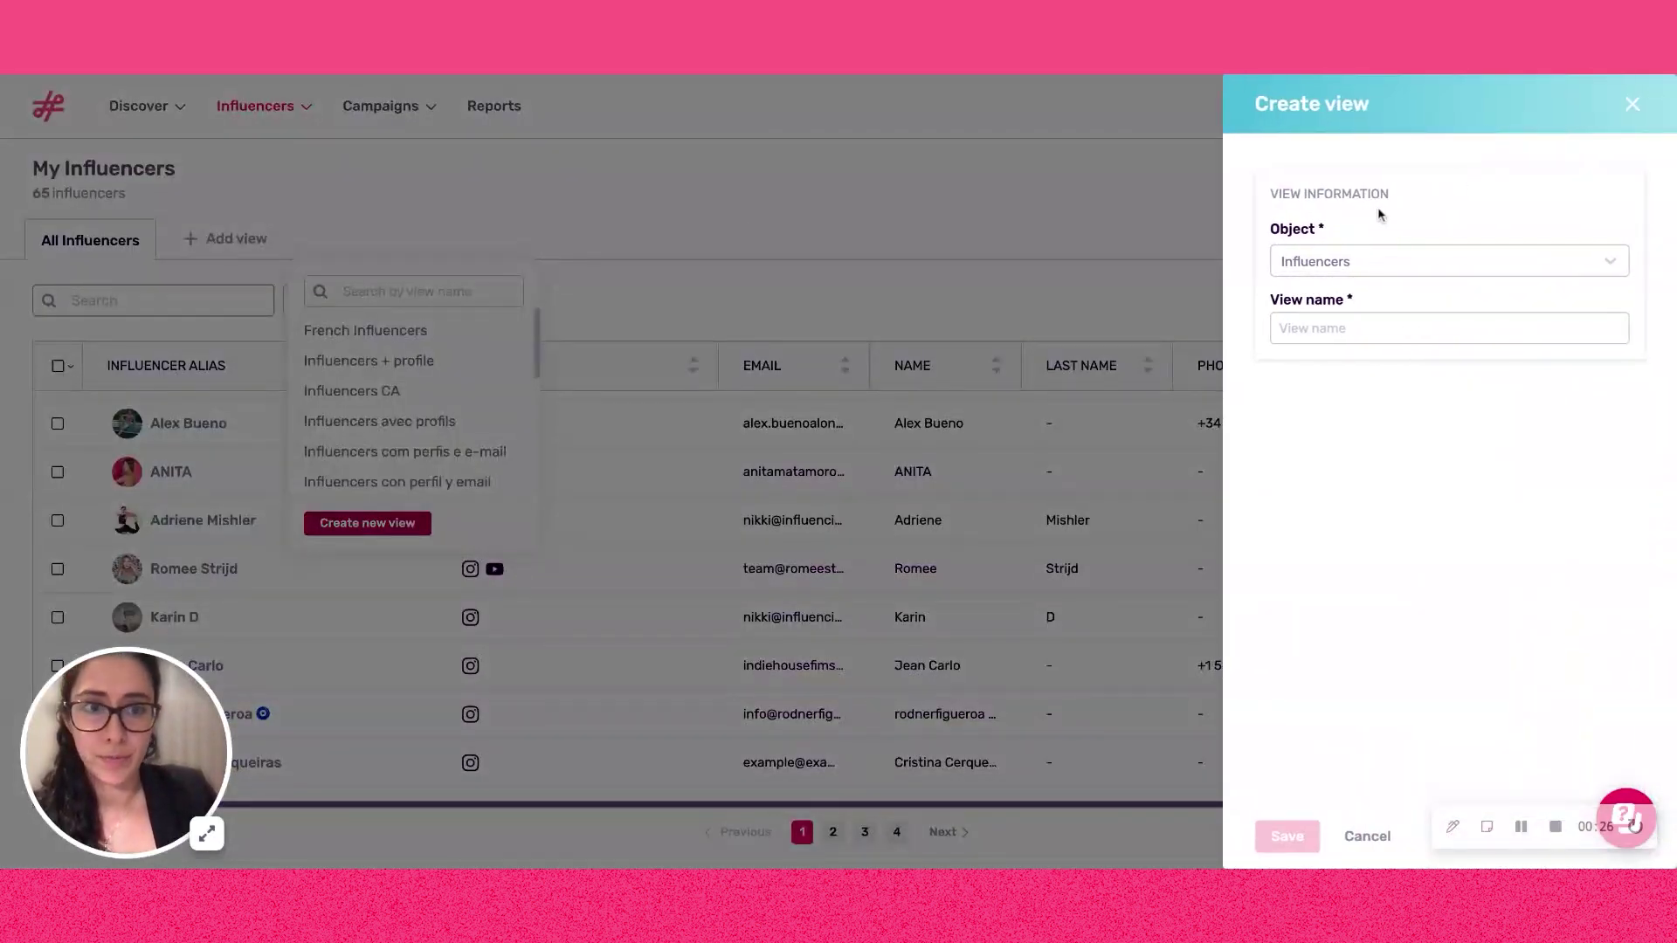
{"action": "left_click", "coordinate": [1350, 326]}
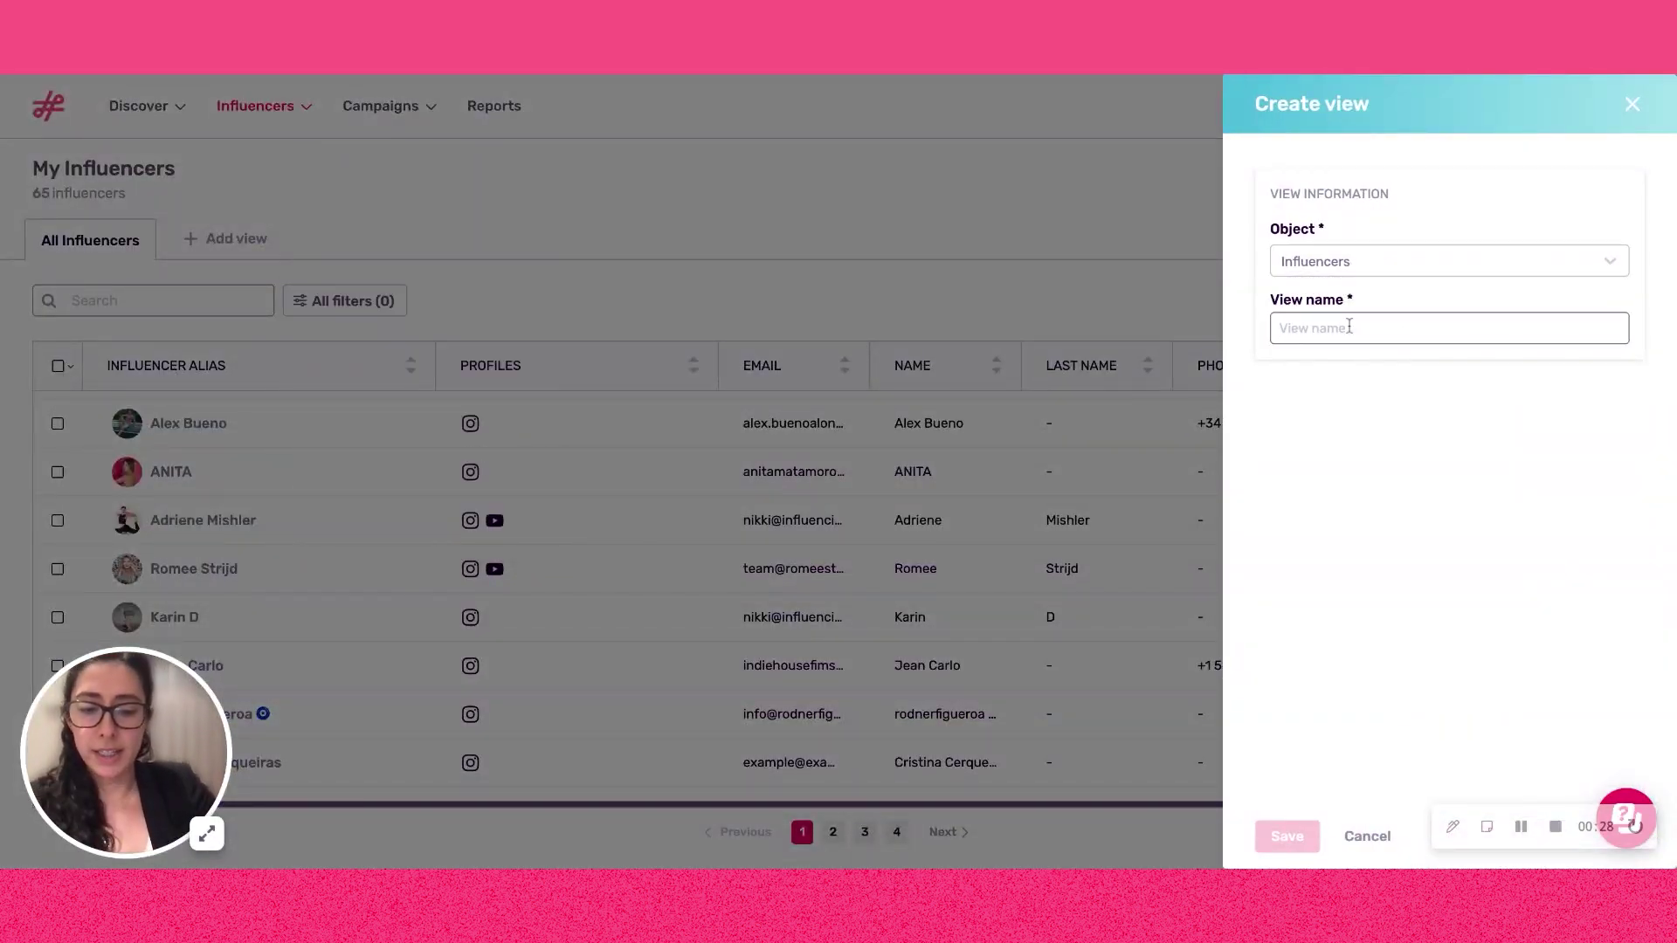
{"action": "type", "text": "Landing"}
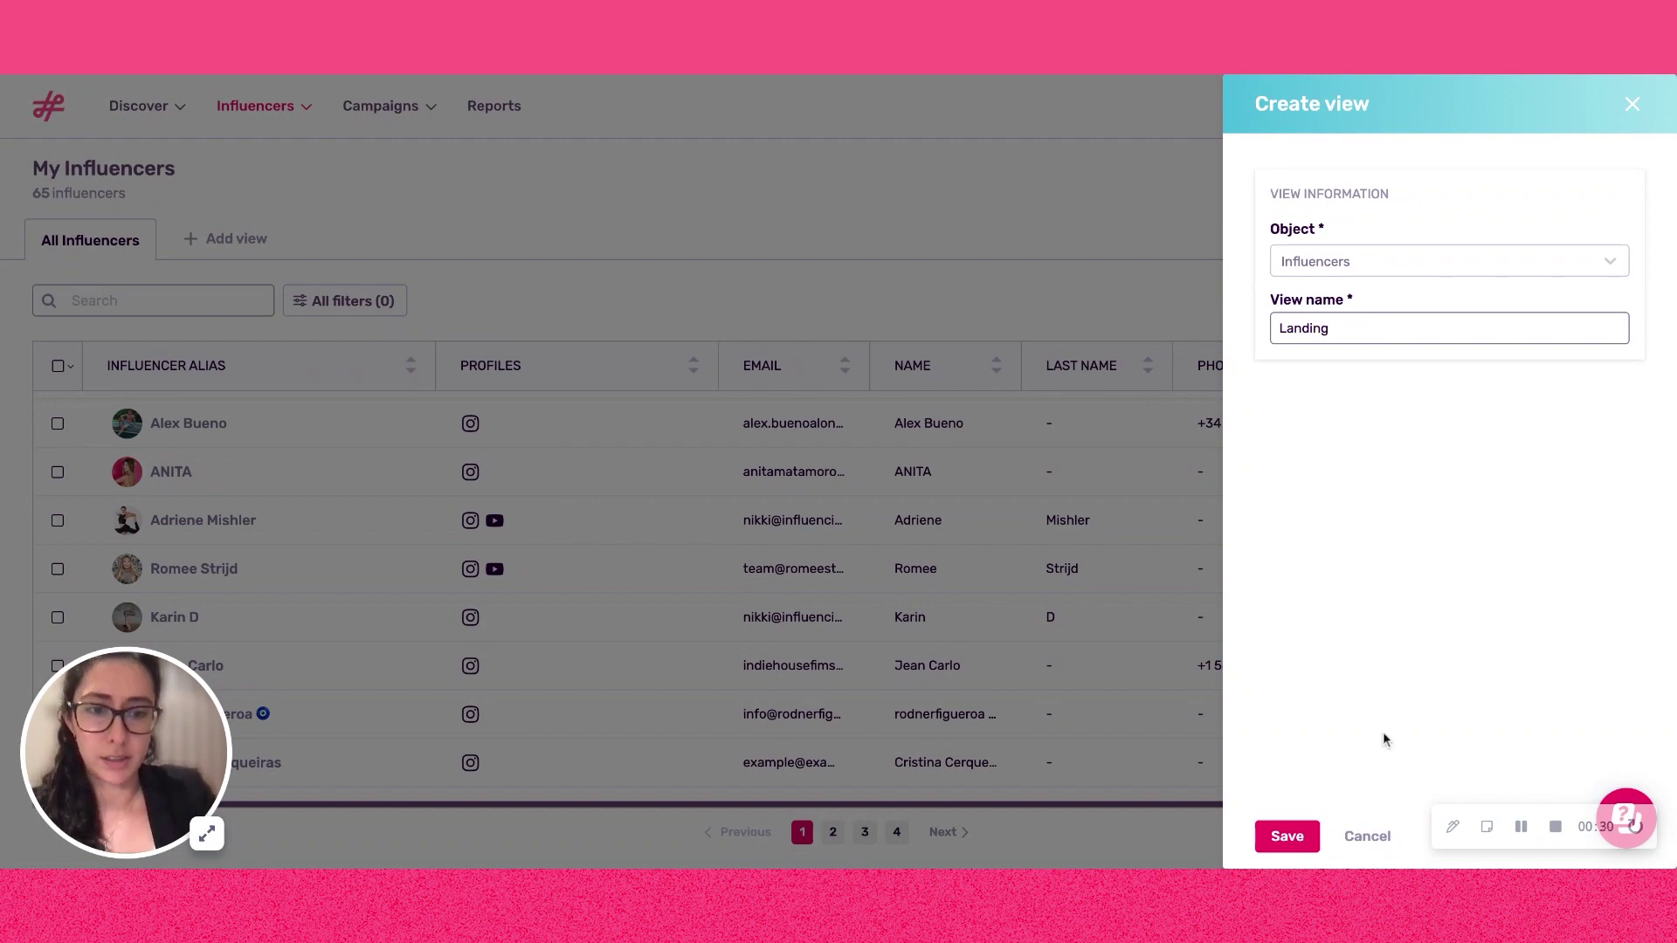
{"action": "left_click", "coordinate": [1289, 834]}
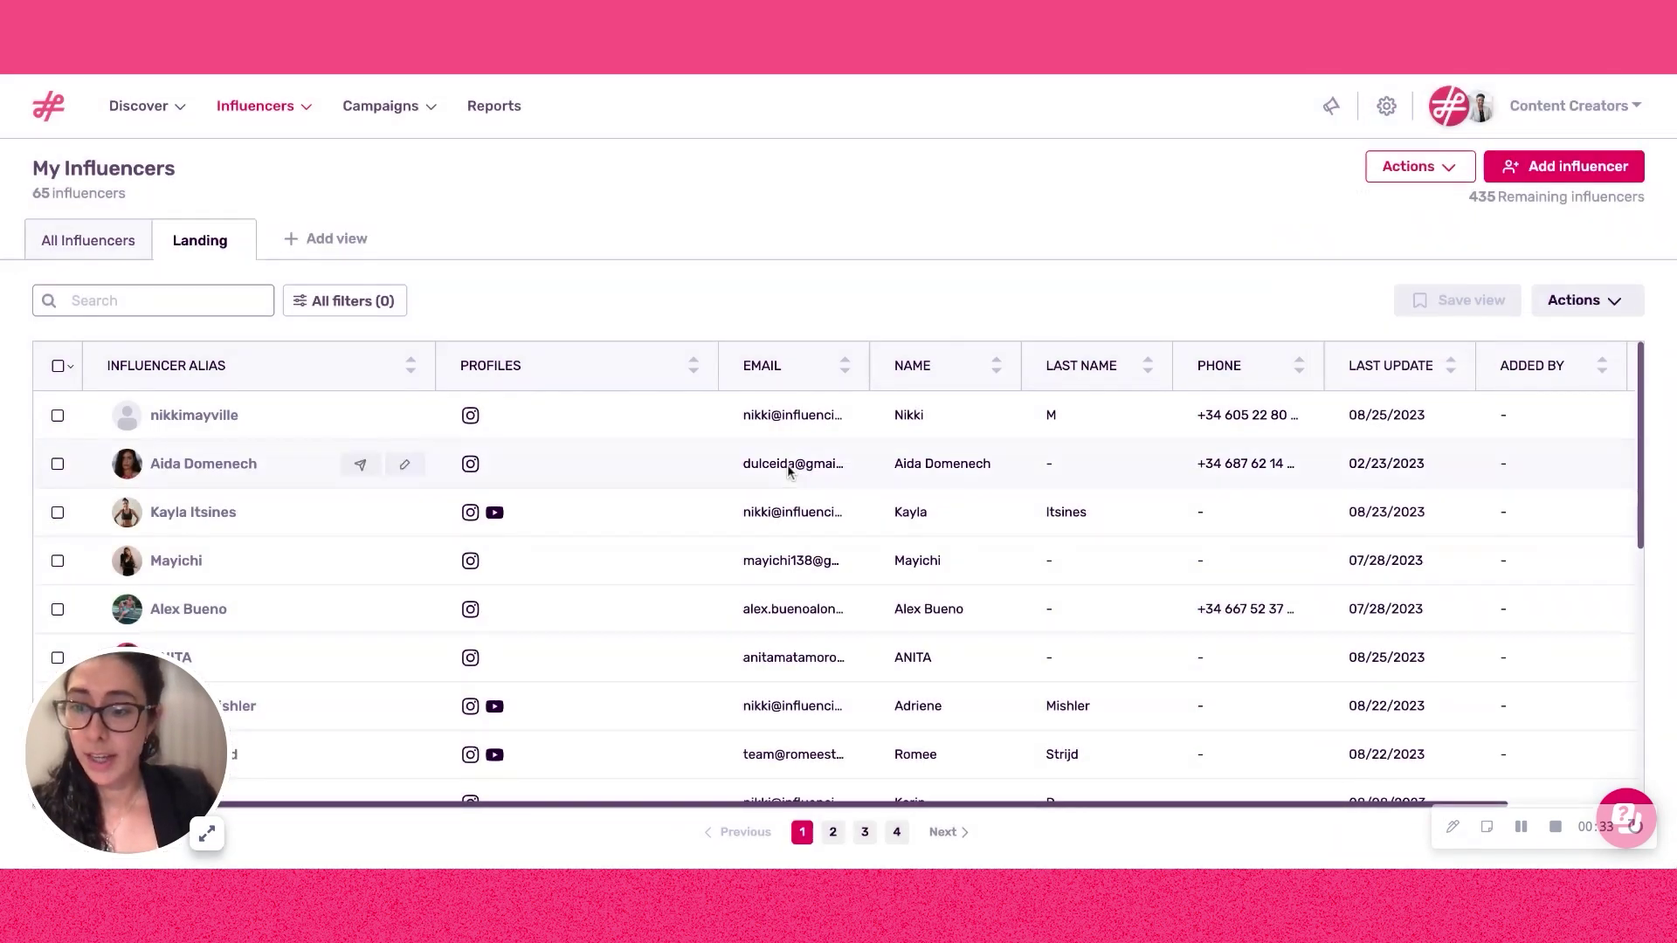
Add an Original source filter to the Landing view with the "is any of" condition and select a source value.
{"action": "left_click", "coordinate": [358, 302]}
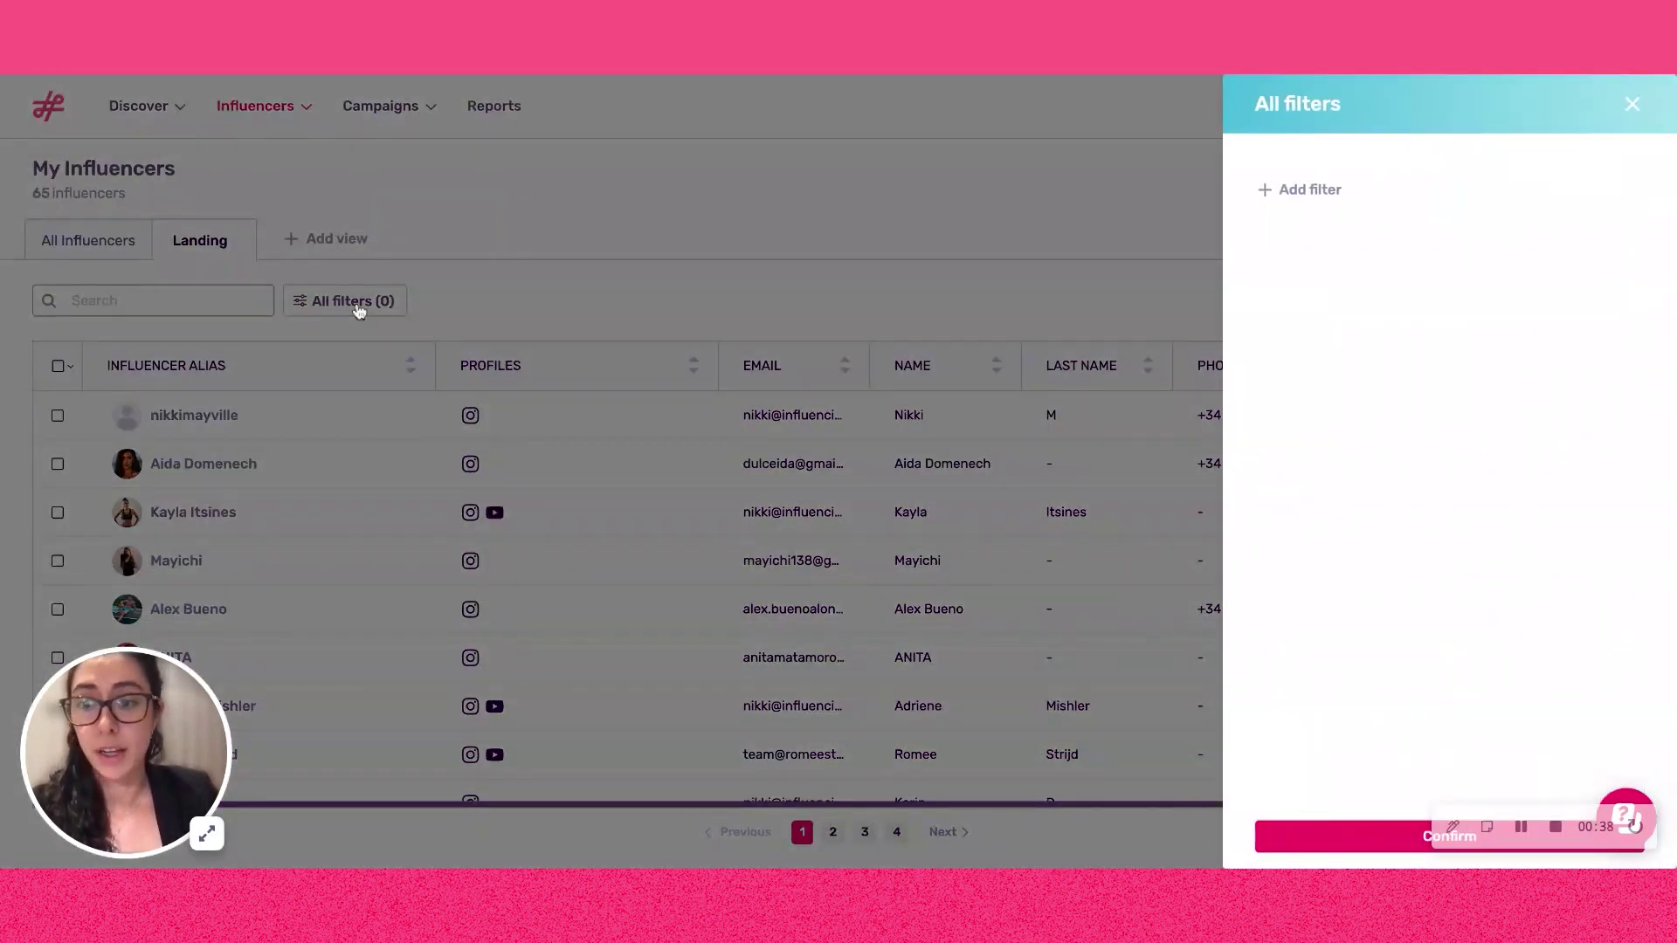
{"action": "left_click", "coordinate": [1294, 189]}
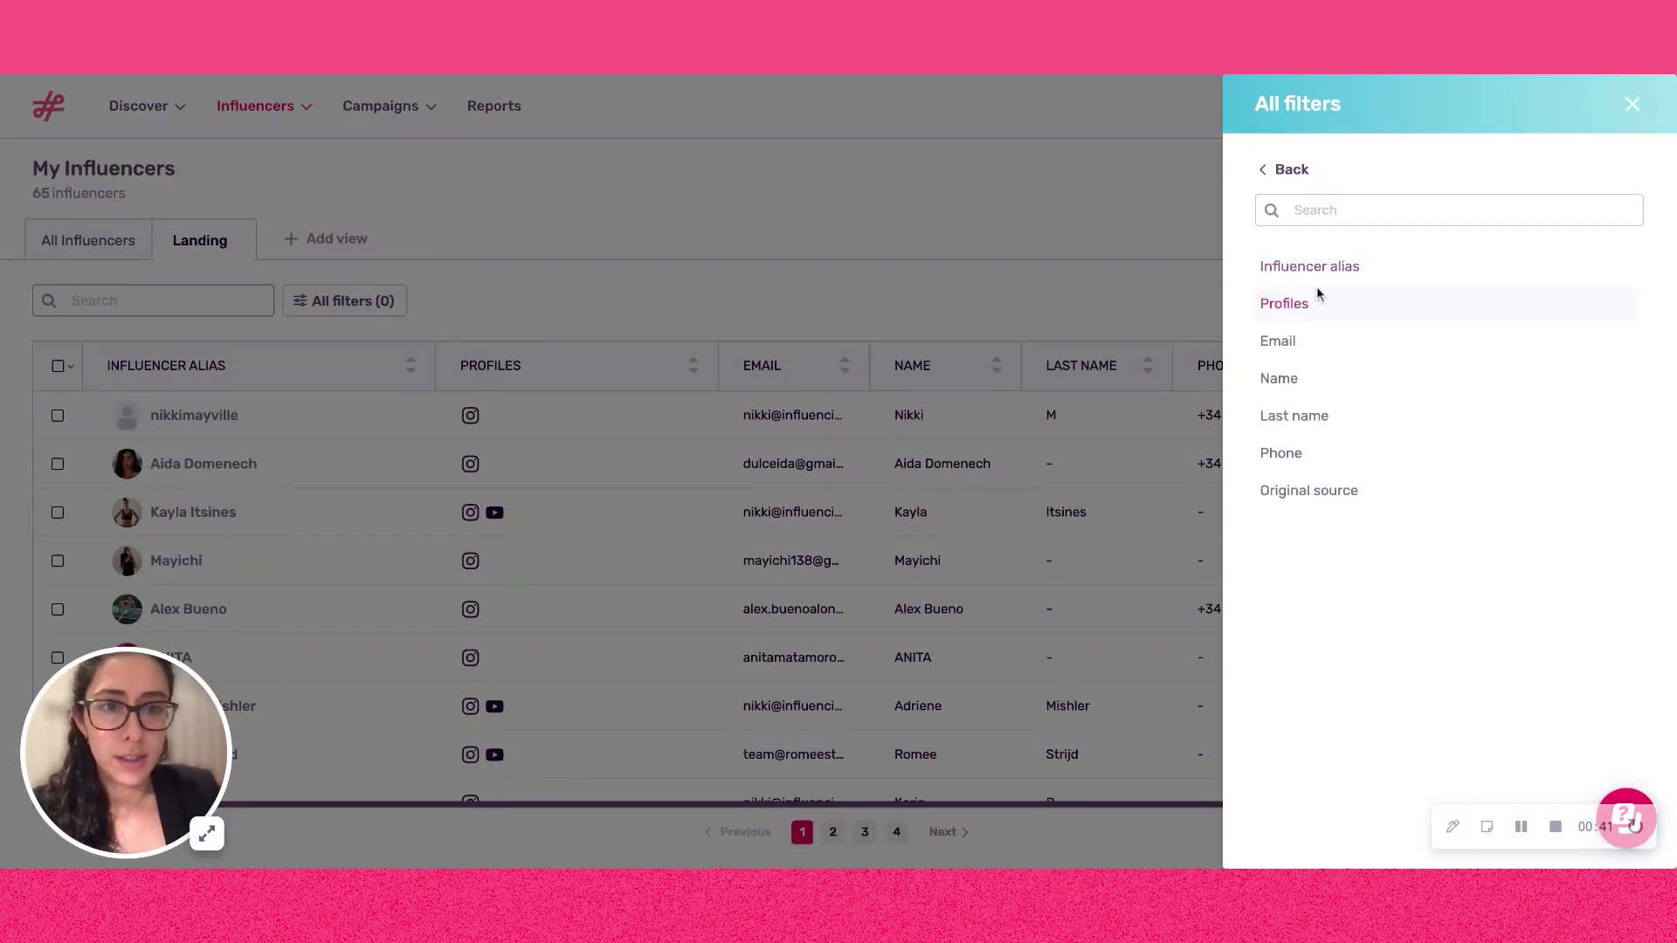
{"action": "left_click", "coordinate": [1308, 492]}
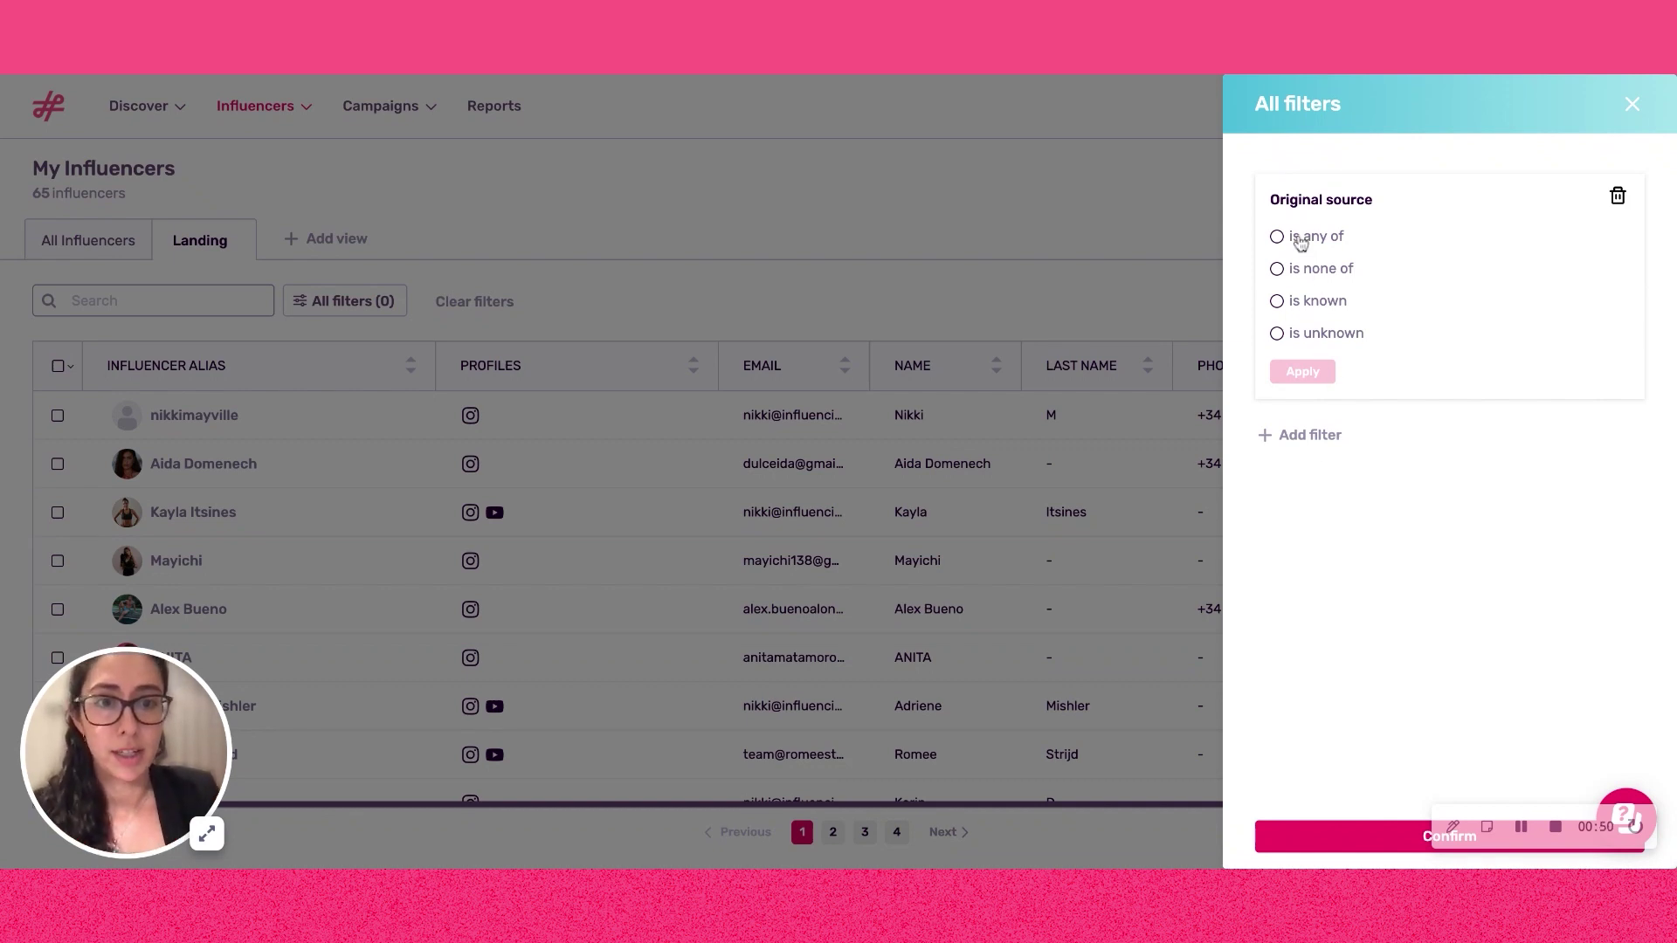
{"action": "left_click", "coordinate": [1298, 238]}
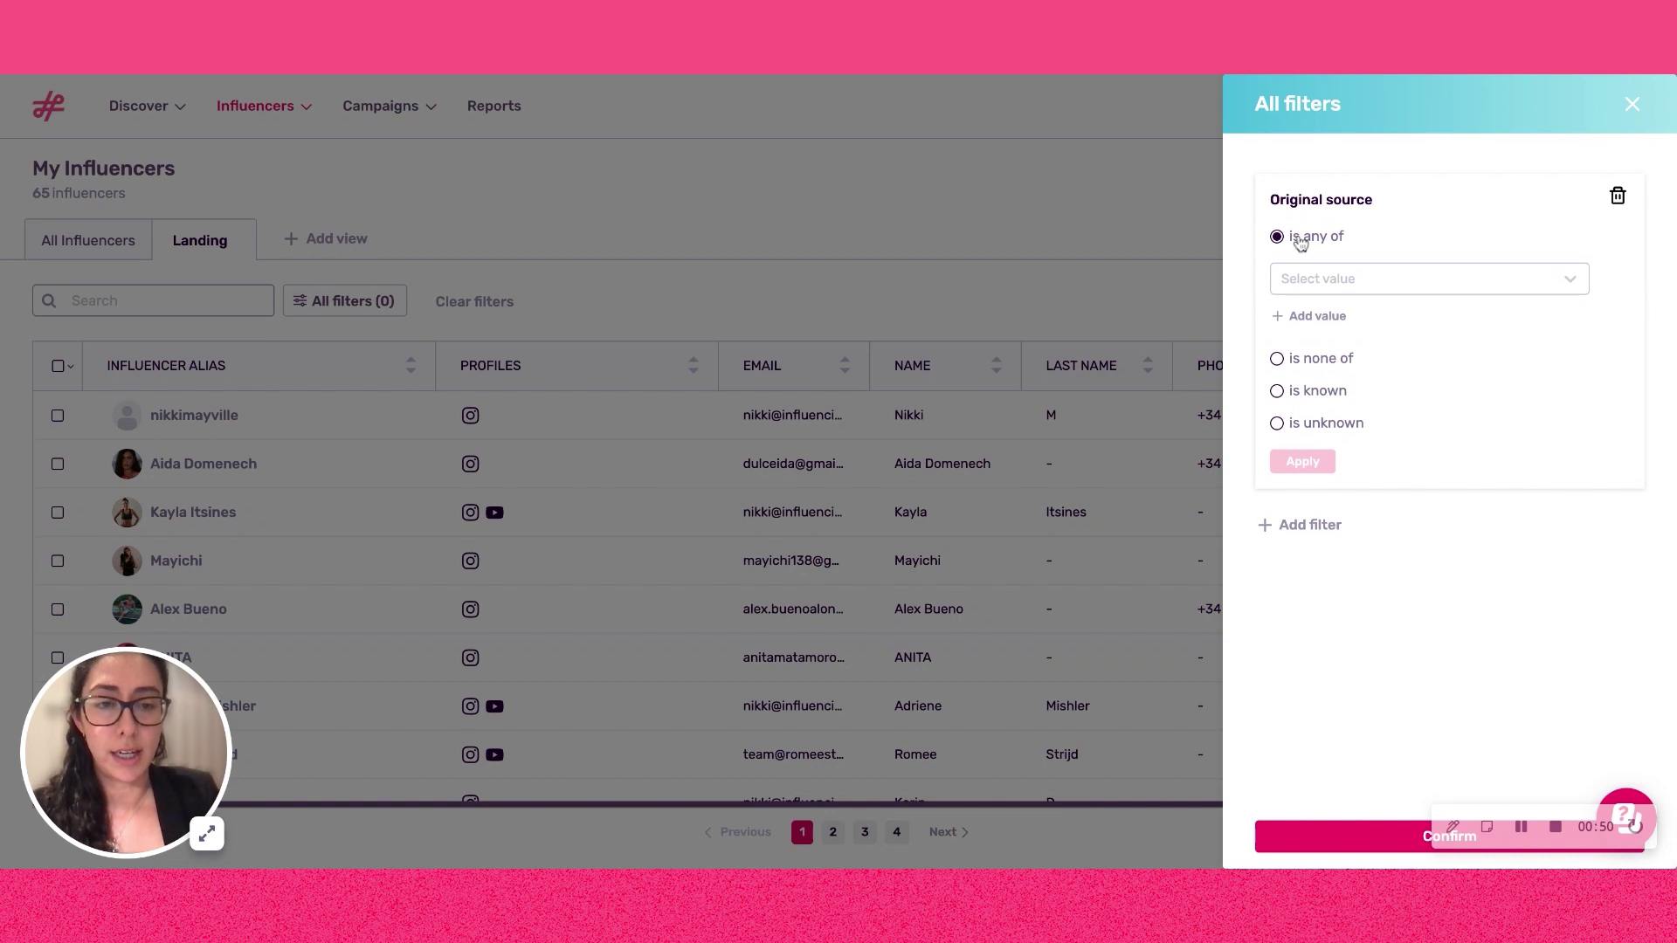
{"action": "left_click", "coordinate": [1335, 281]}
{"action": "left_click", "coordinate": [1313, 391]}
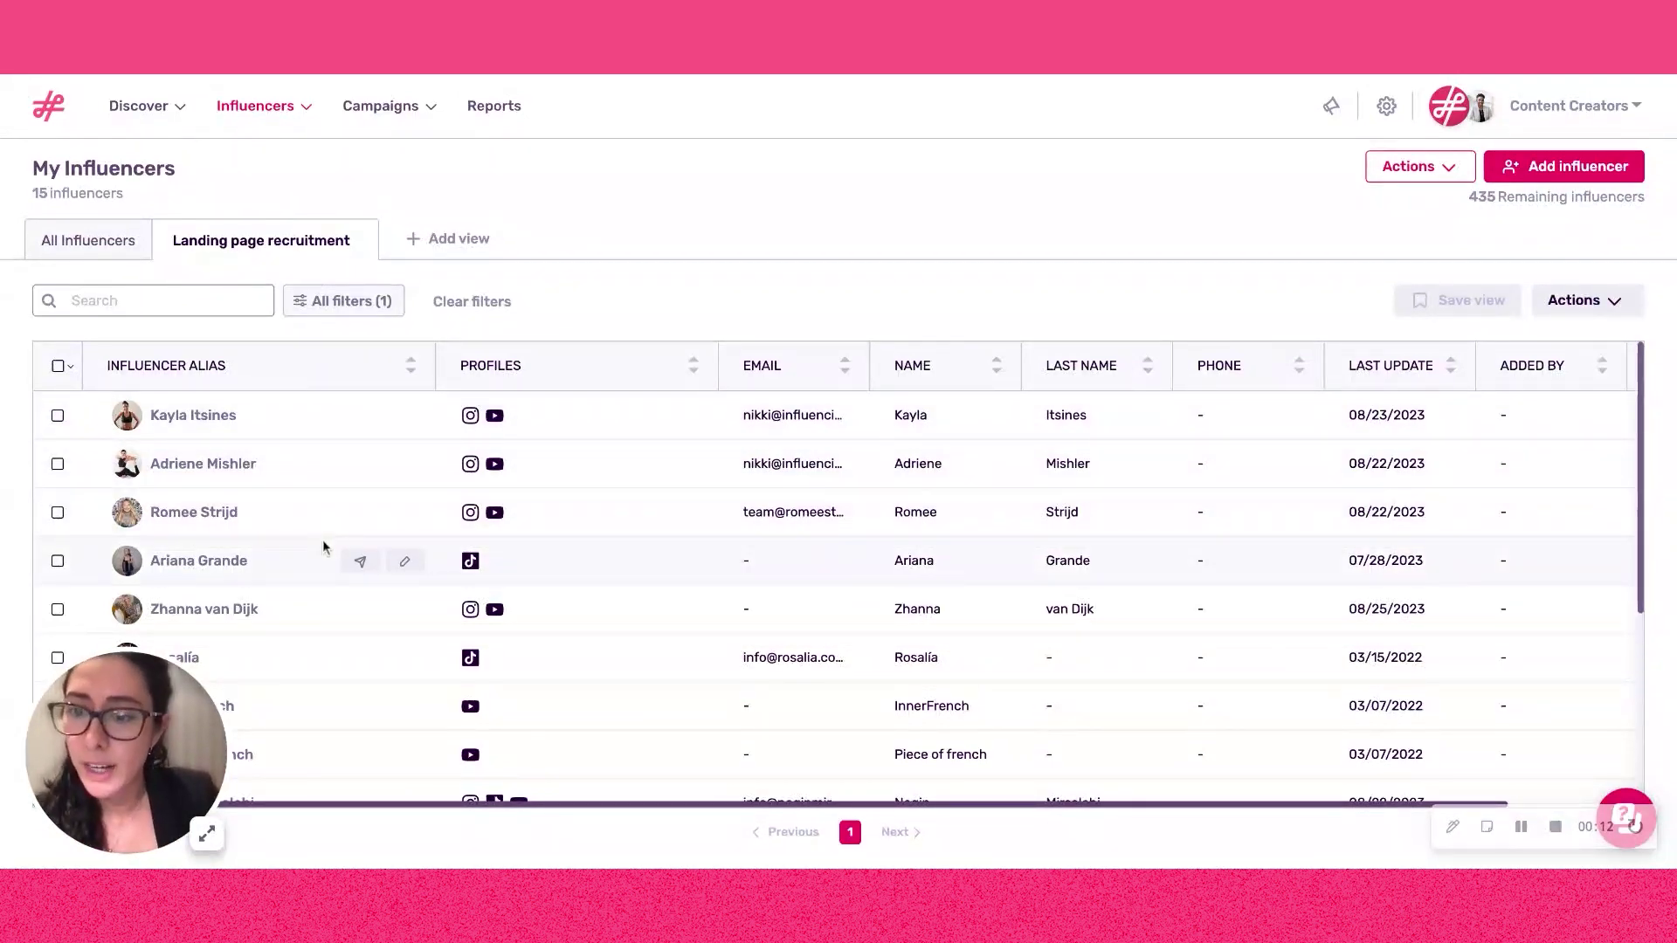
Open the influencer listed directly below Ariana Grande and run the analysis of their Instagram profile, accepting the service cost.
{"action": "scroll", "coordinate": [323, 538], "scroll_direction": "down", "scroll_amount": 2}
{"action": "scroll", "coordinate": [322, 547], "scroll_direction": "up", "scroll_amount": 1}
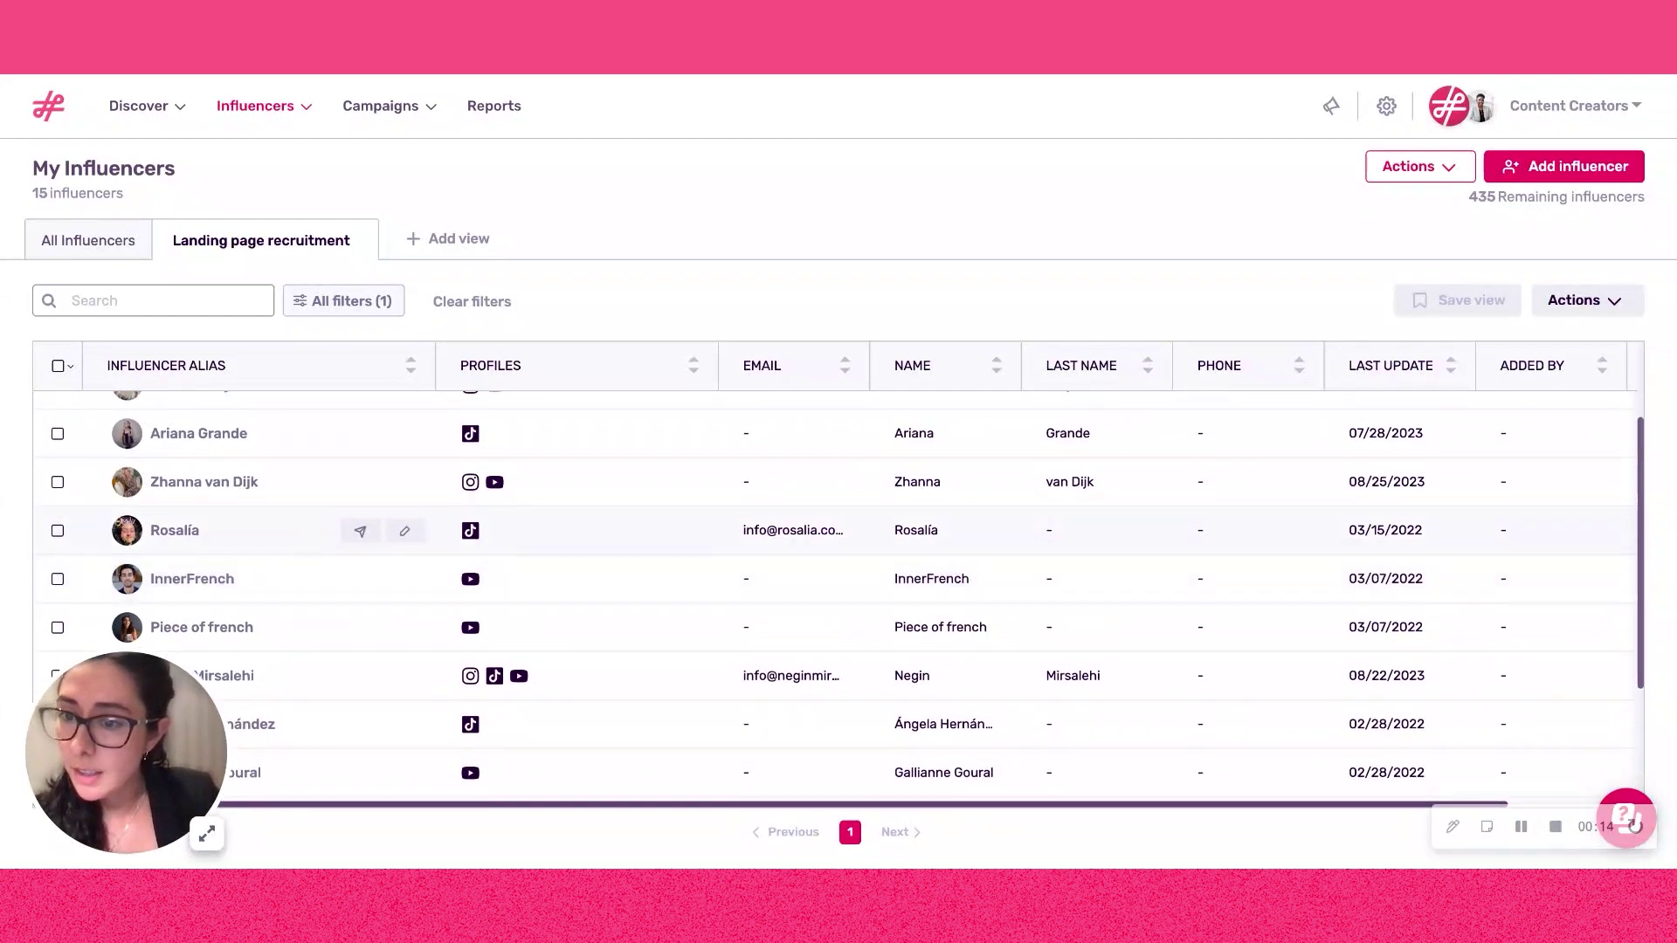
{"action": "left_click", "coordinate": [231, 489]}
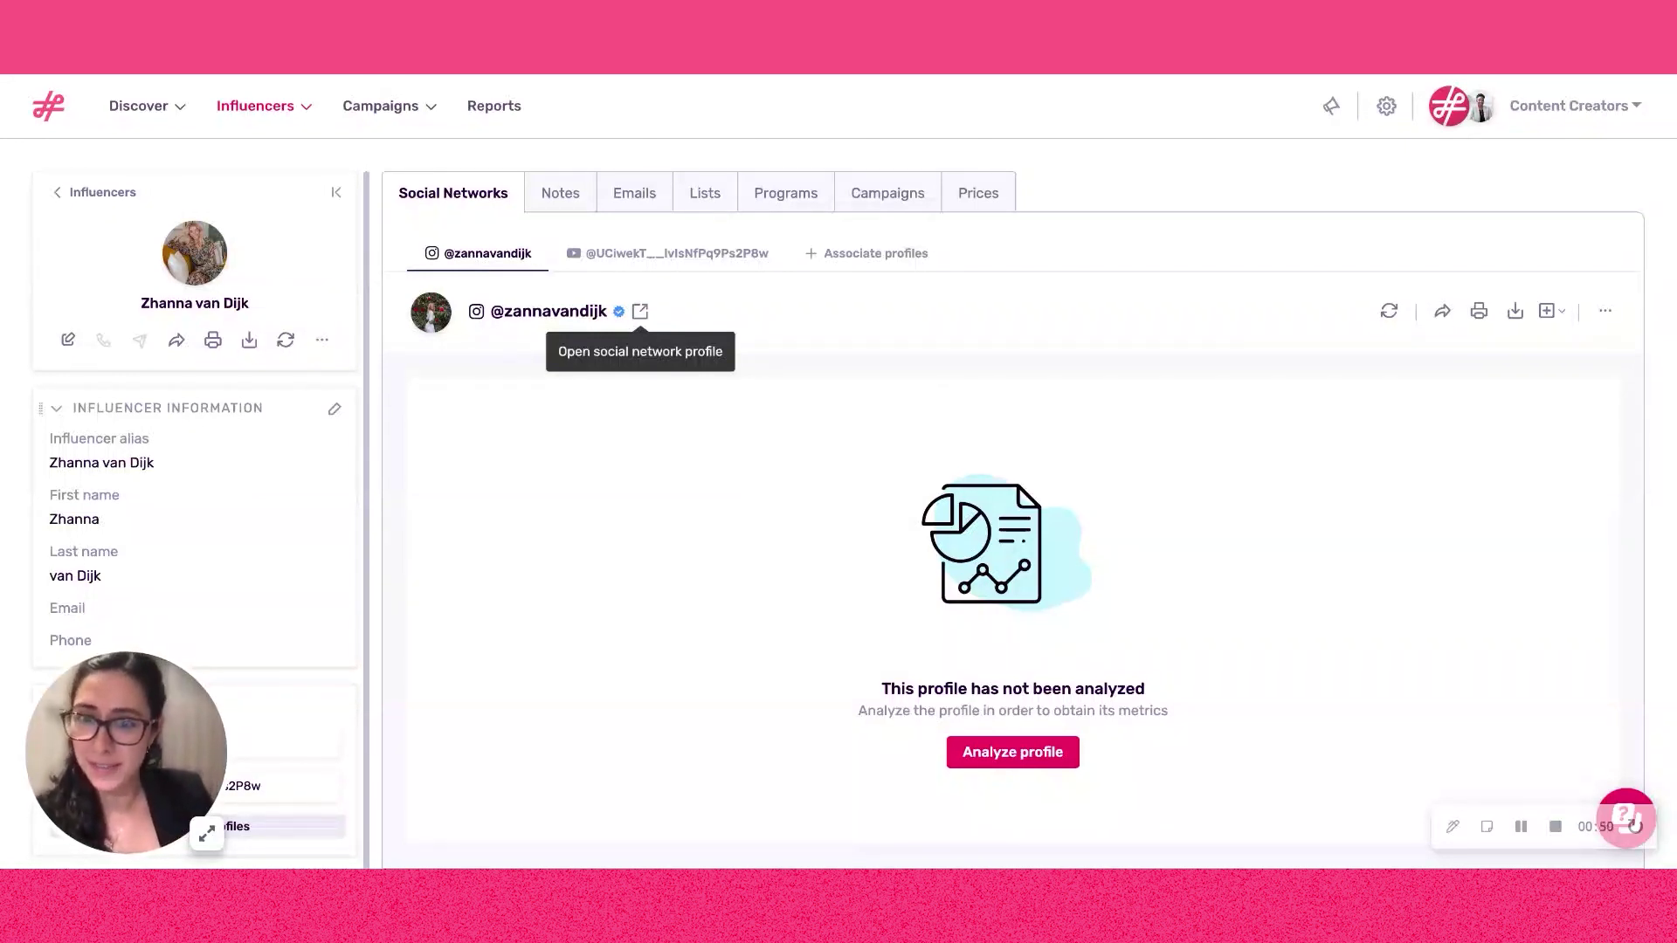
{"action": "left_click", "coordinate": [985, 763]}
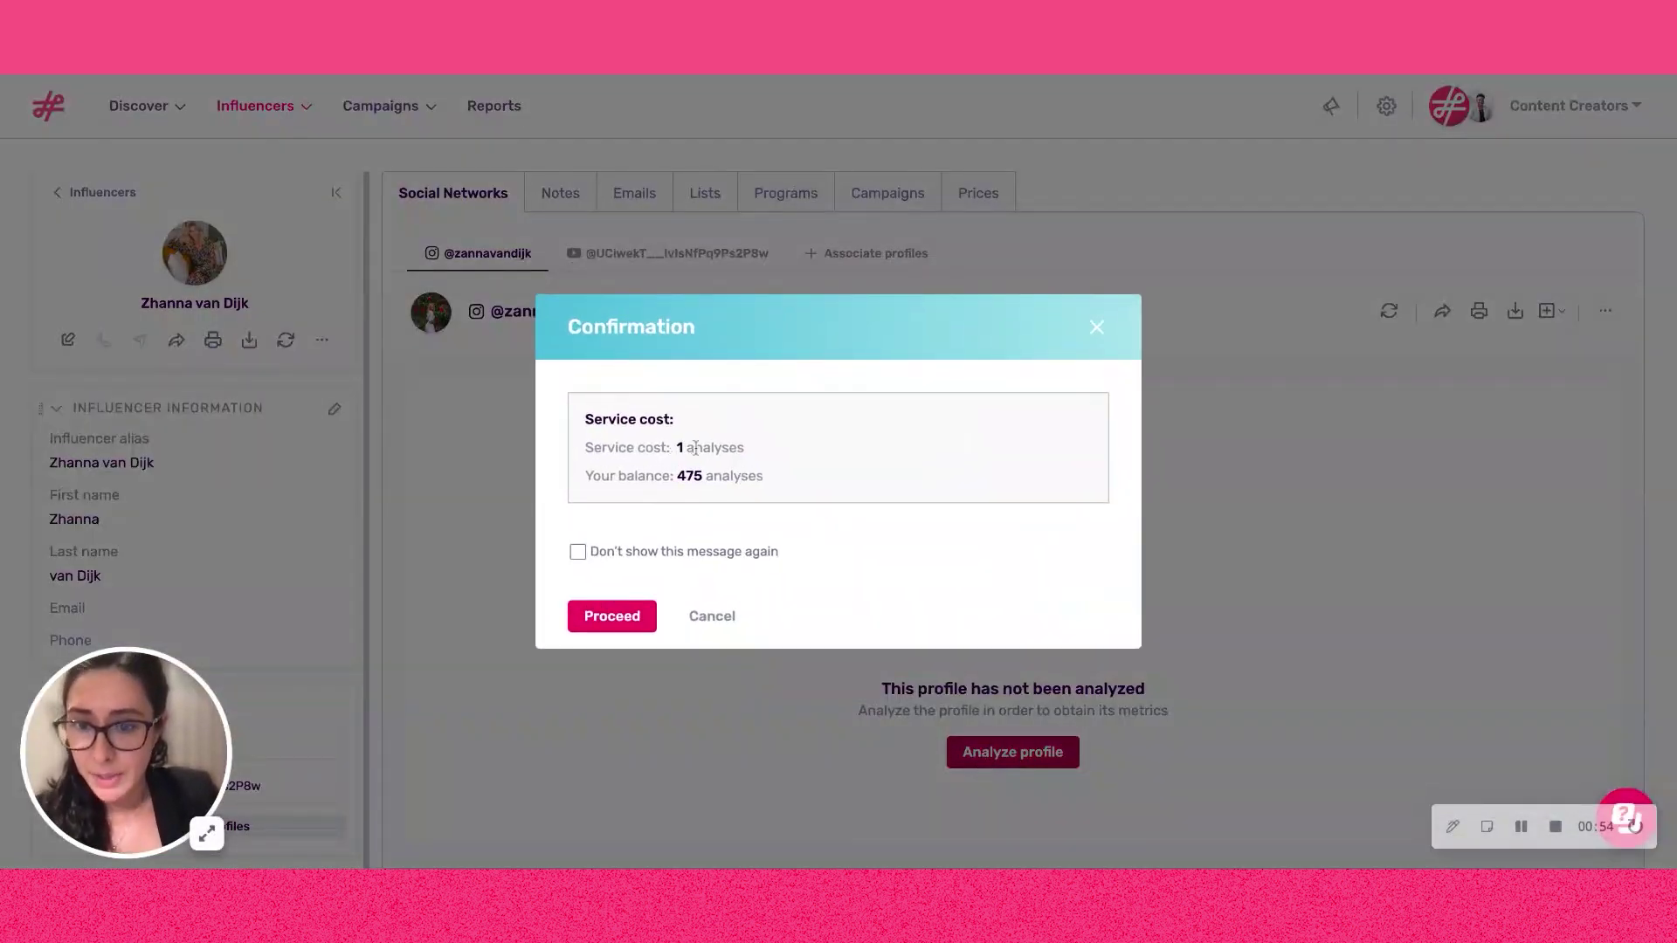
{"action": "left_click", "coordinate": [595, 617]}
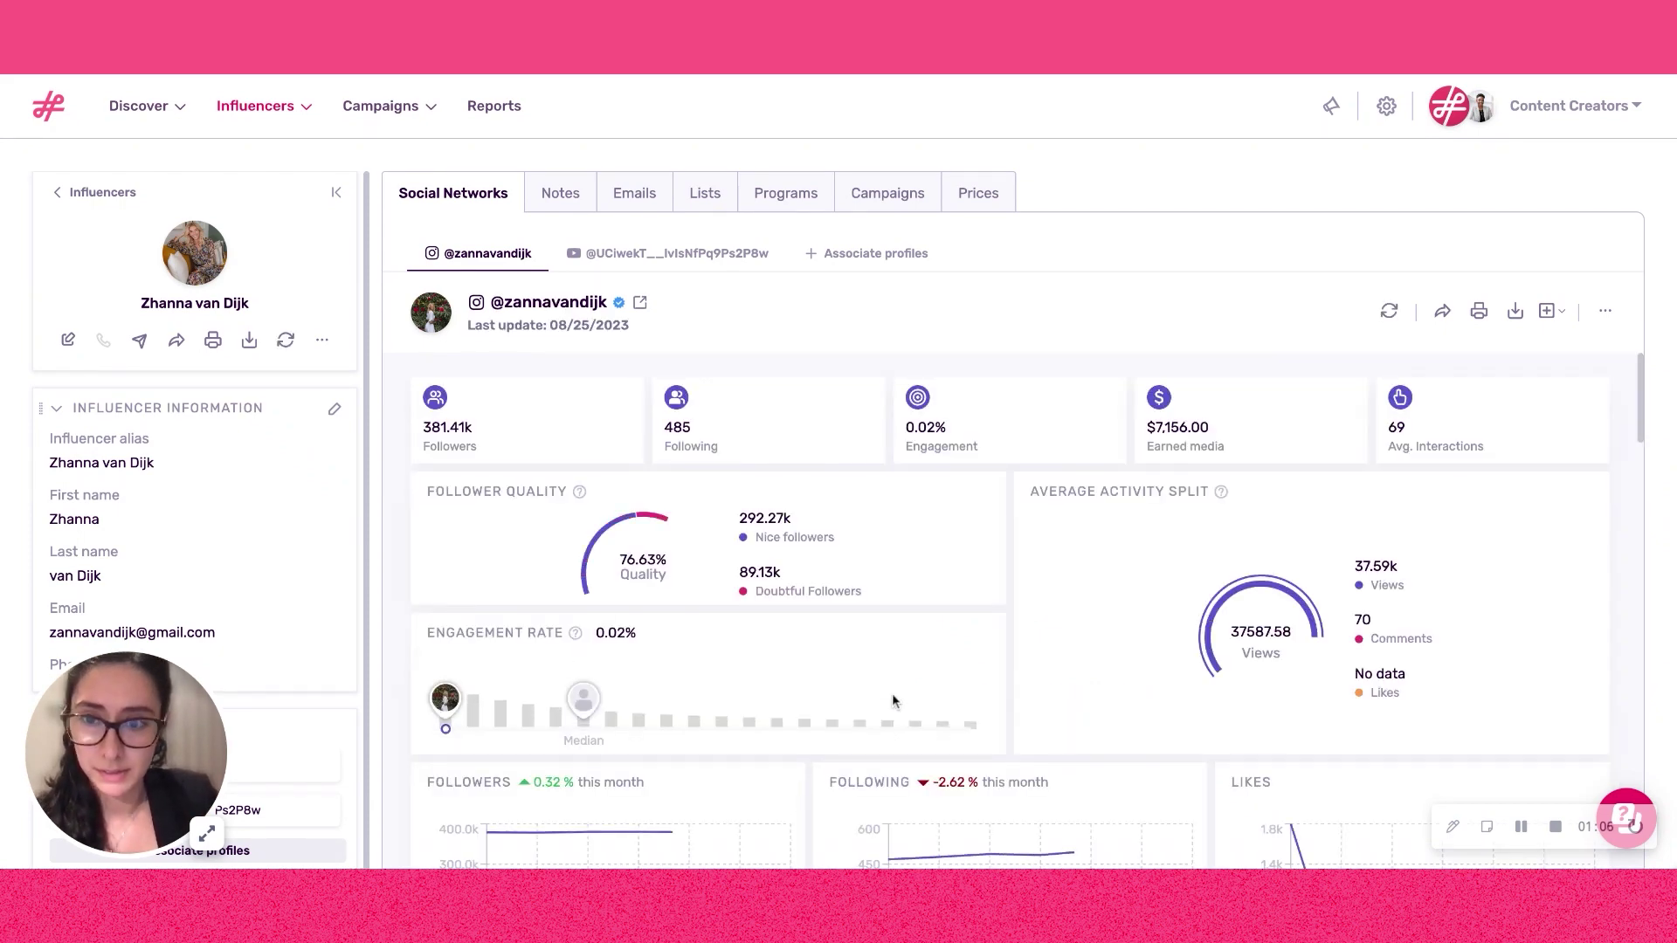
Examine the analyzed Instagram profile's follower quality, activity split, engagement rate and follower trends.
{"action": "scroll", "coordinate": [891, 698], "scroll_direction": "down", "scroll_amount": 2}
{"action": "scroll", "coordinate": [891, 699], "scroll_direction": "up", "scroll_amount": 2}
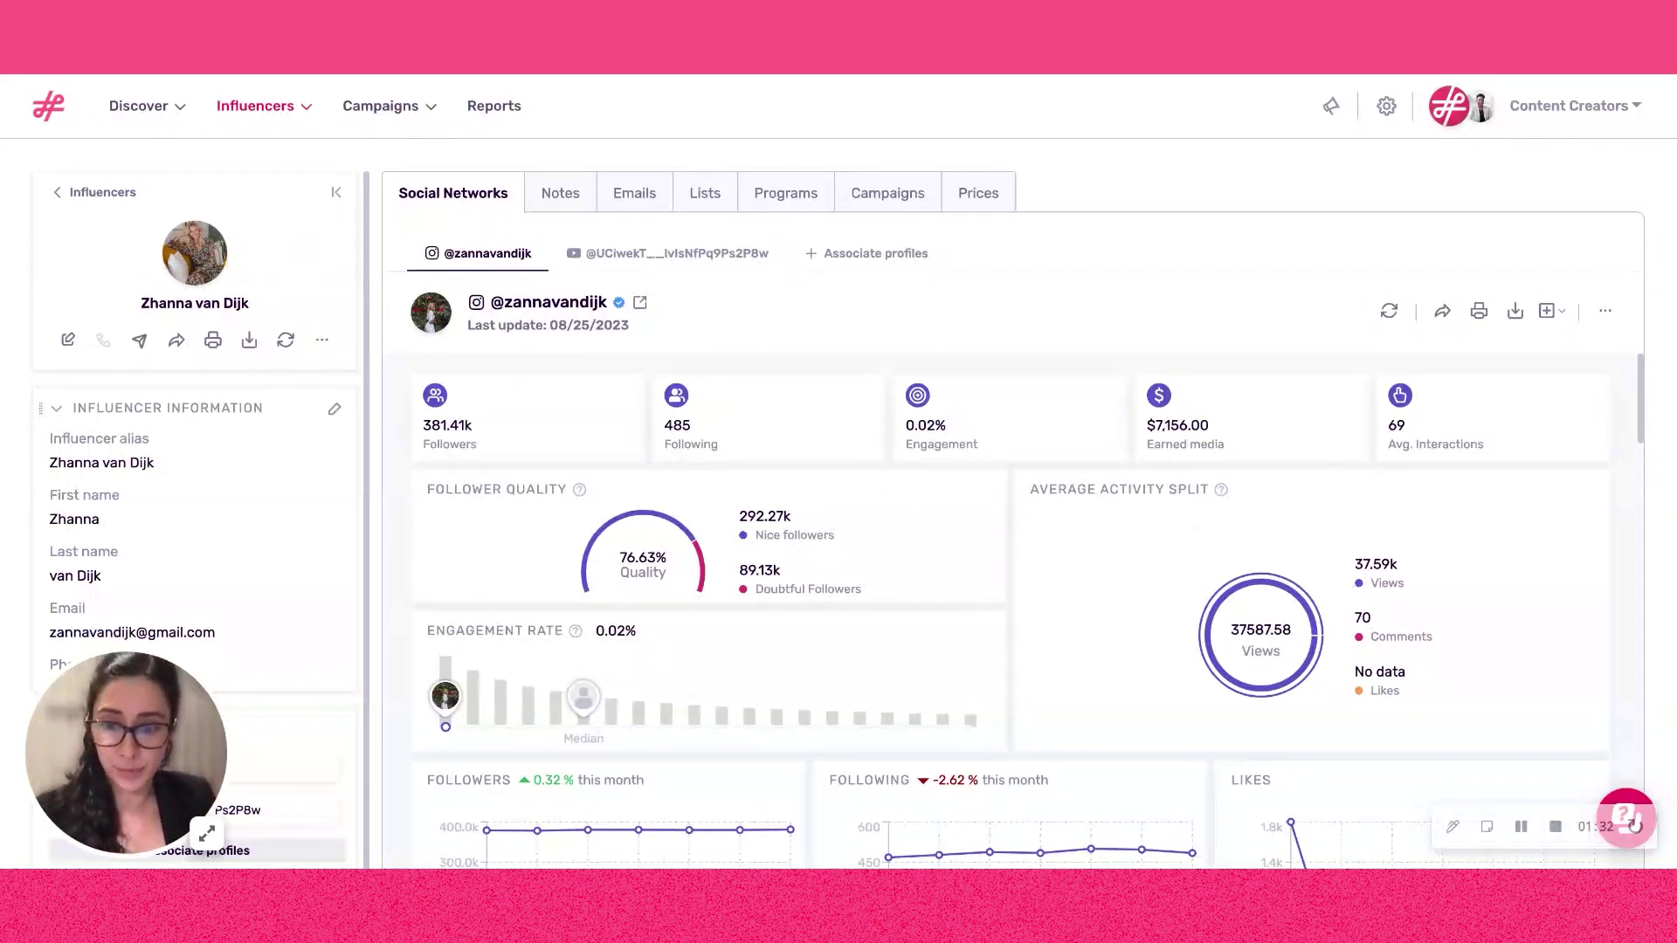
{"action": "scroll", "coordinate": [809, 659], "scroll_direction": "down", "scroll_amount": 1}
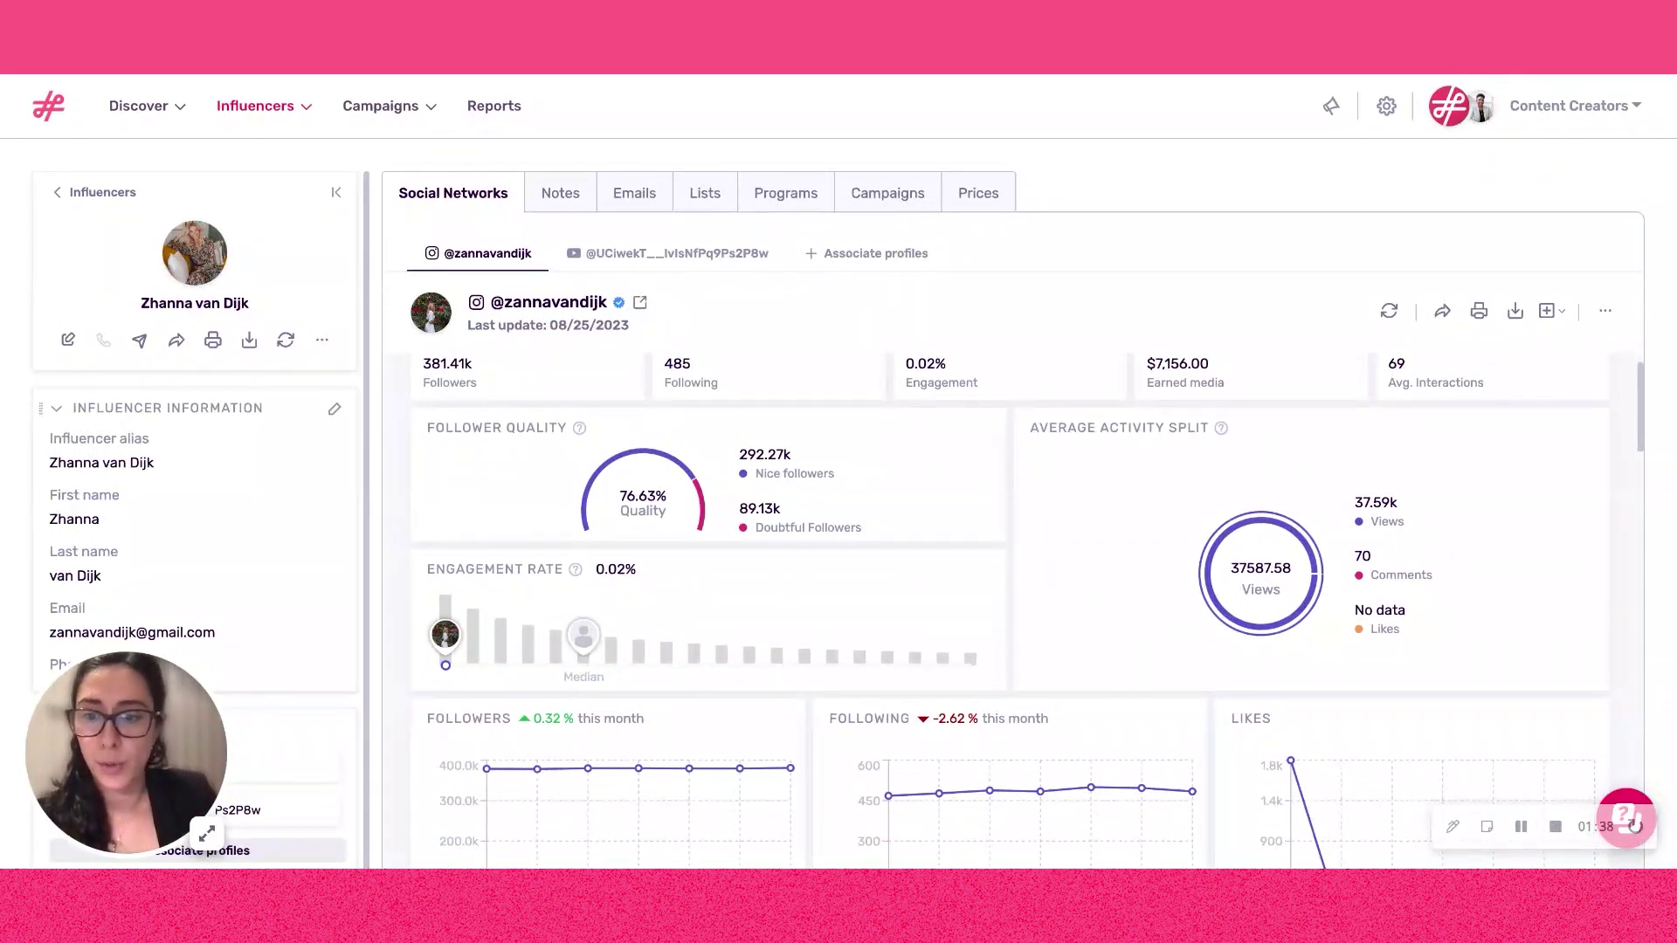
{"action": "mouse_move", "coordinate": [621, 648]}
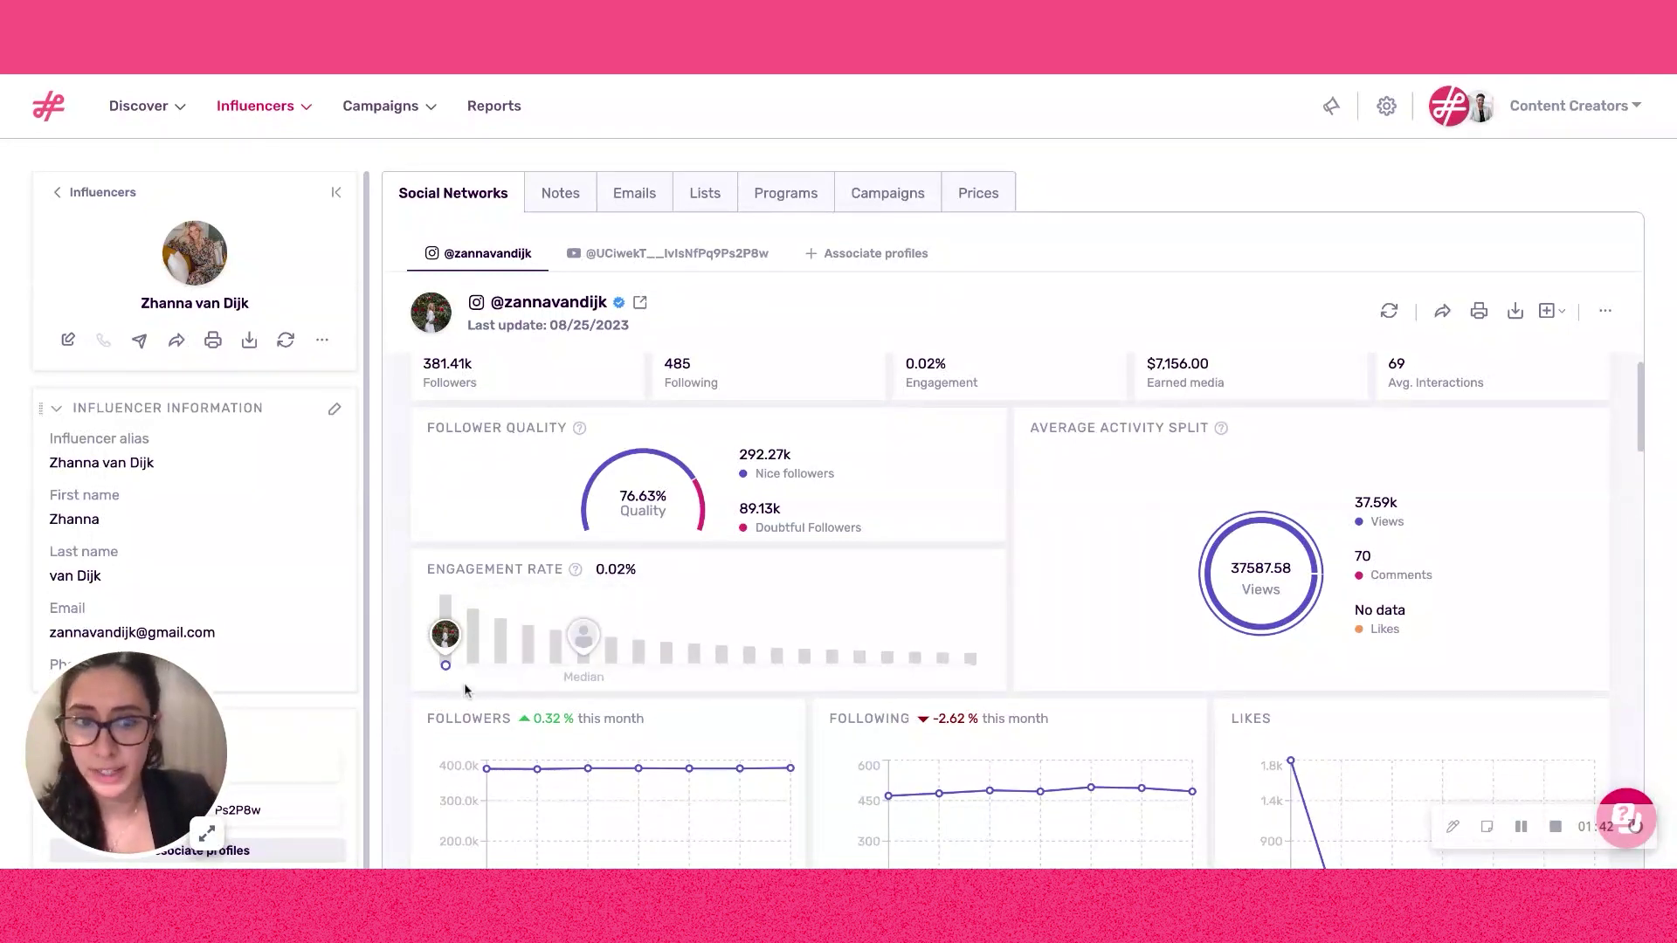
{"action": "scroll", "coordinate": [1076, 546], "scroll_direction": "down", "scroll_amount": 1}
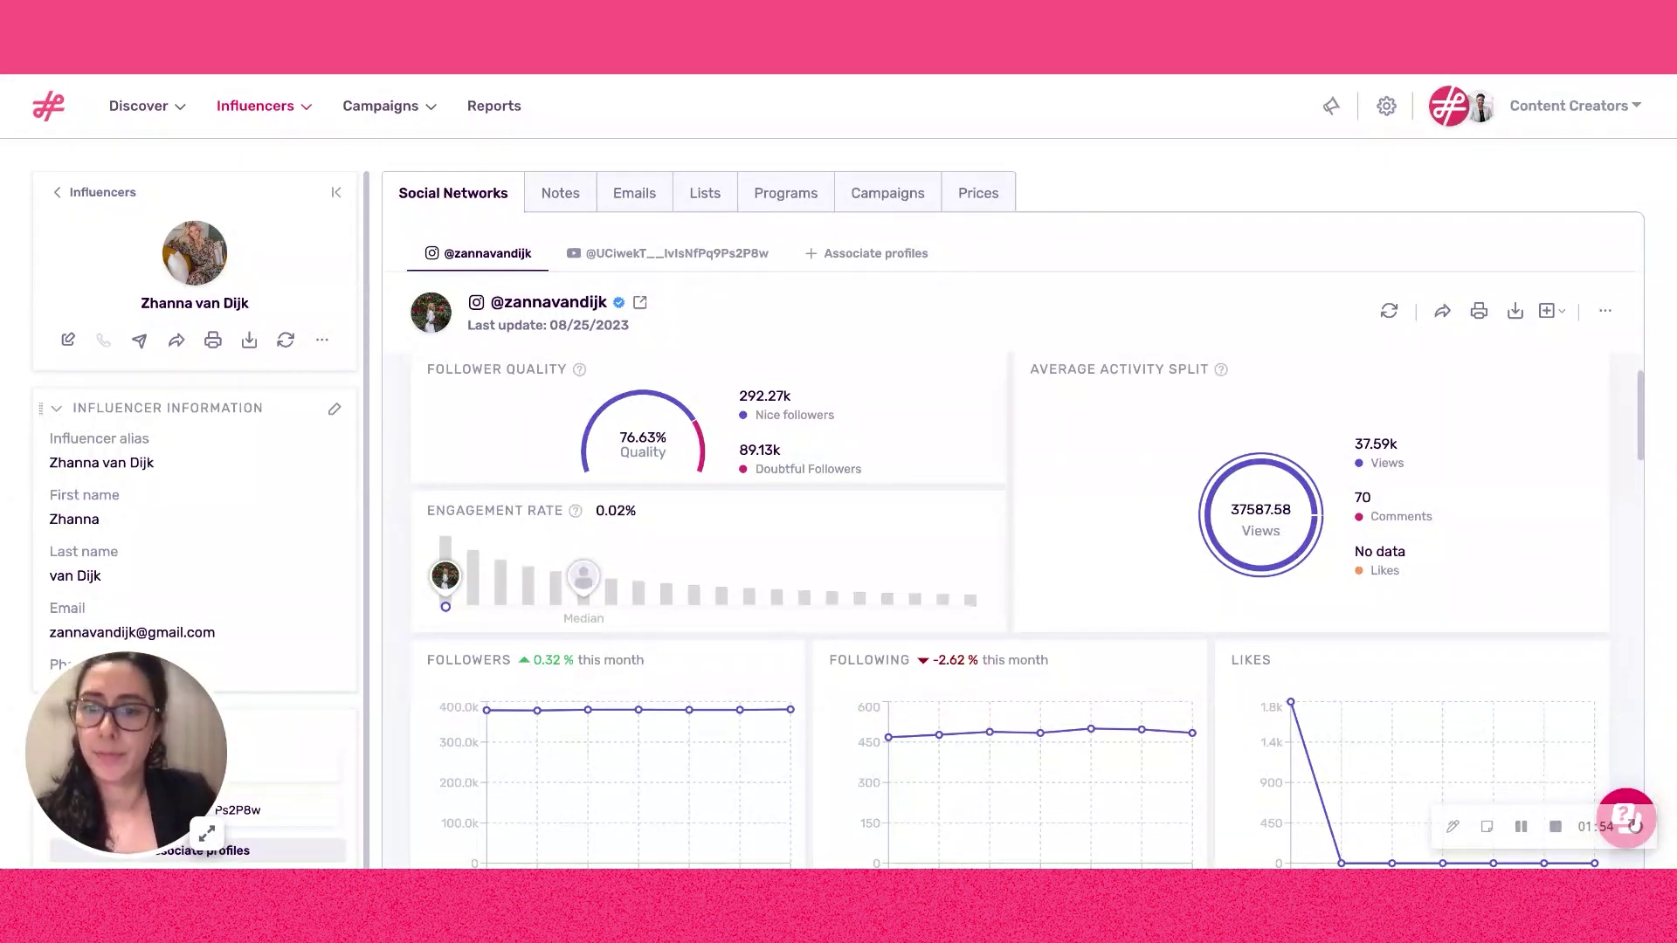
Examine the Instagram profile's likes trend, interests, mentions, hashtags, brand affinity and profile lookalikes.
{"action": "scroll", "coordinate": [1200, 794], "scroll_direction": "down", "scroll_amount": 2}
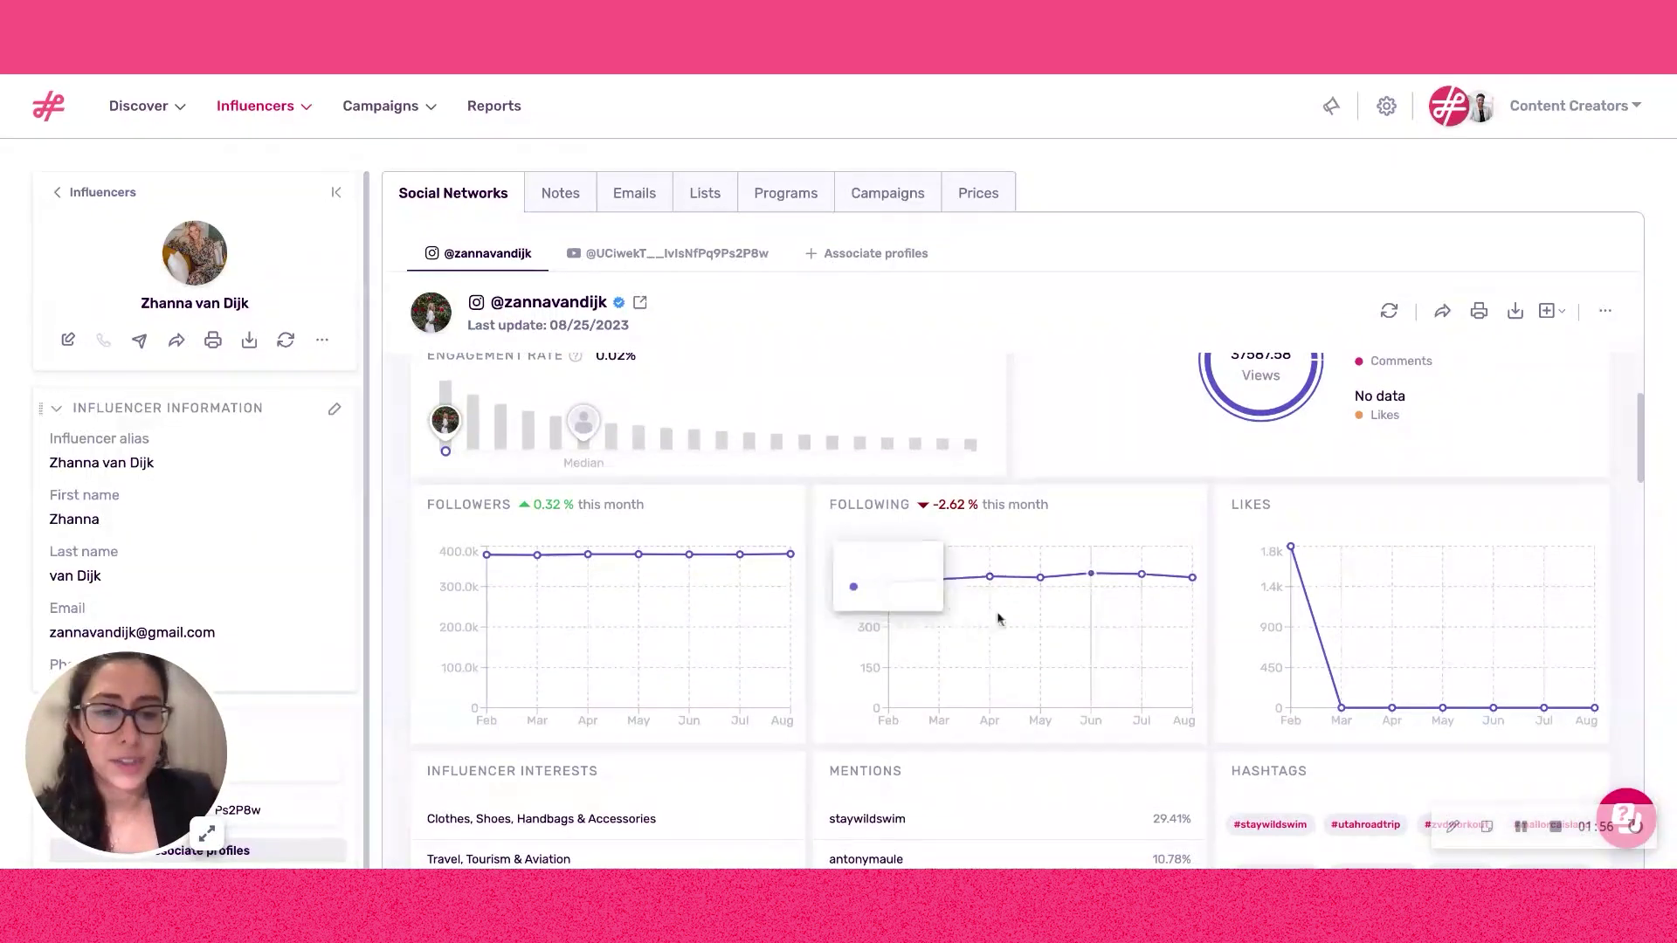
{"action": "scroll", "coordinate": [1224, 641], "scroll_direction": "down", "scroll_amount": 3}
{"action": "scroll", "coordinate": [1224, 640], "scroll_direction": "down", "scroll_amount": 2}
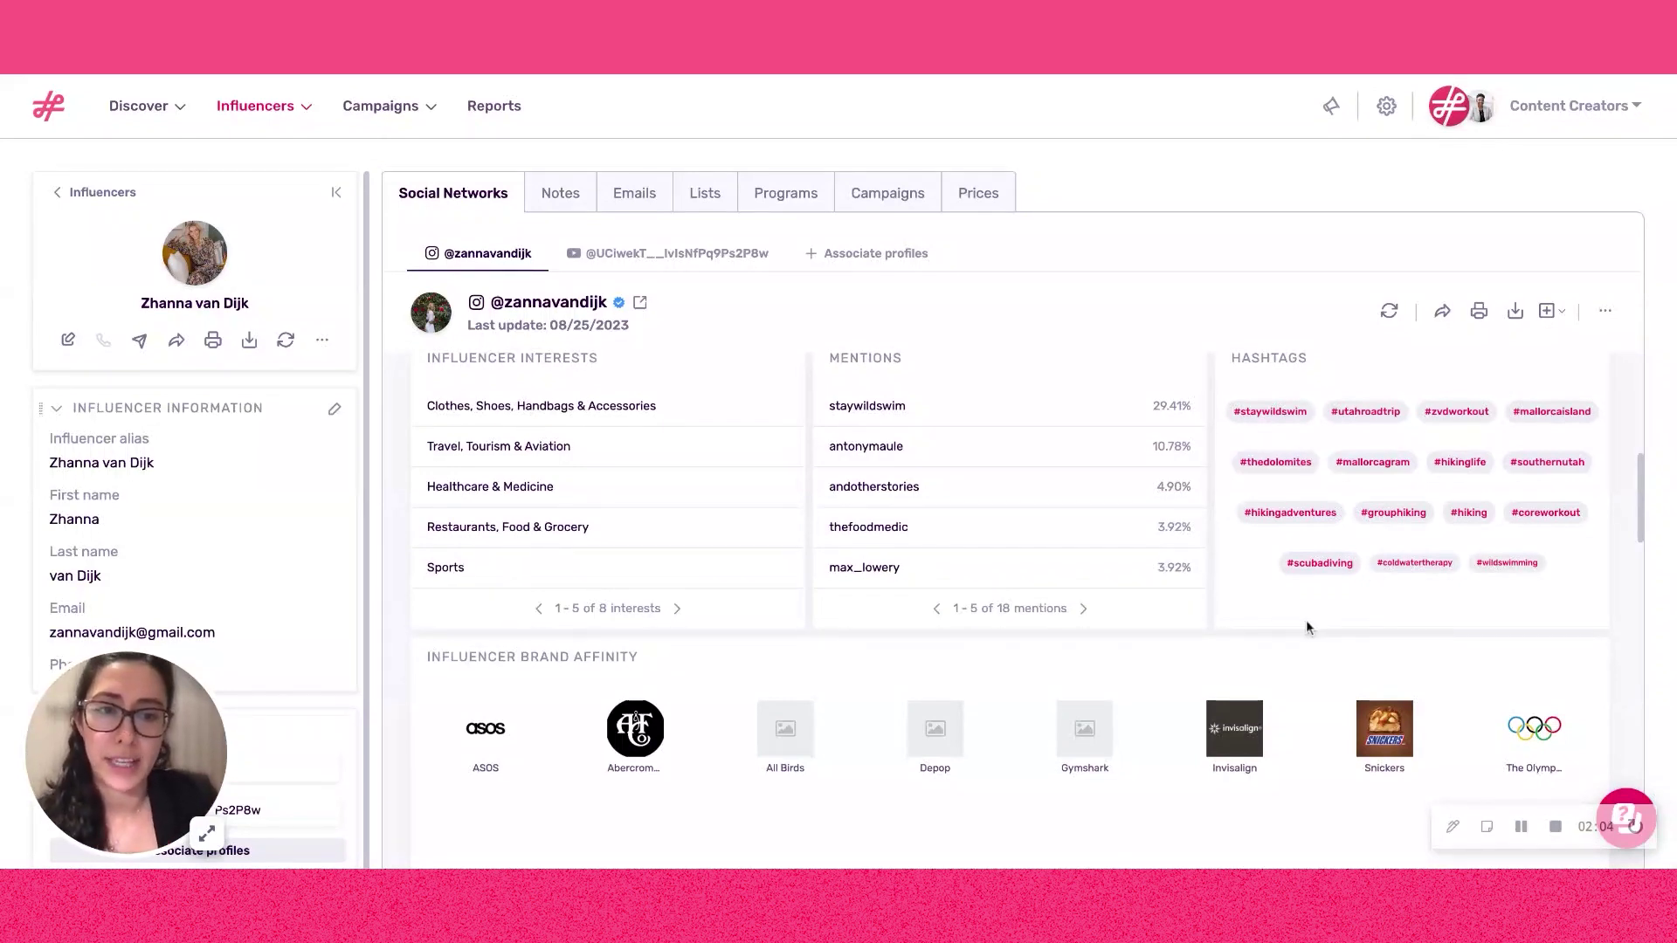
{"action": "scroll", "coordinate": [1287, 611], "scroll_direction": "down", "scroll_amount": 2}
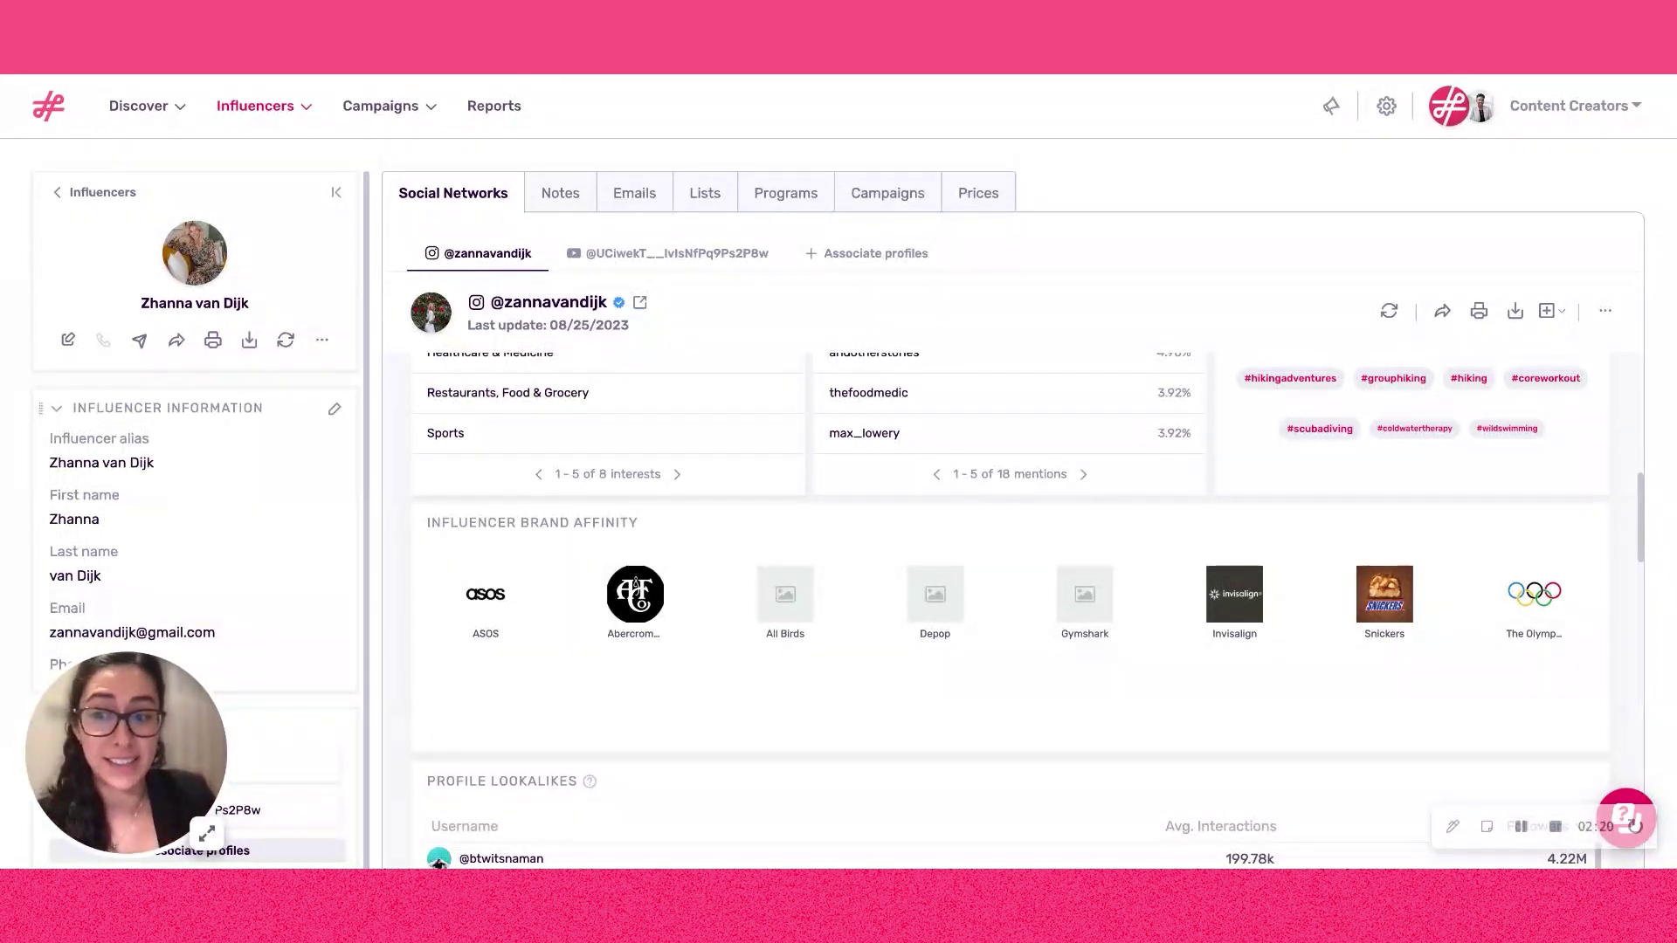
{"action": "scroll", "coordinate": [1293, 673], "scroll_direction": "down", "scroll_amount": 3}
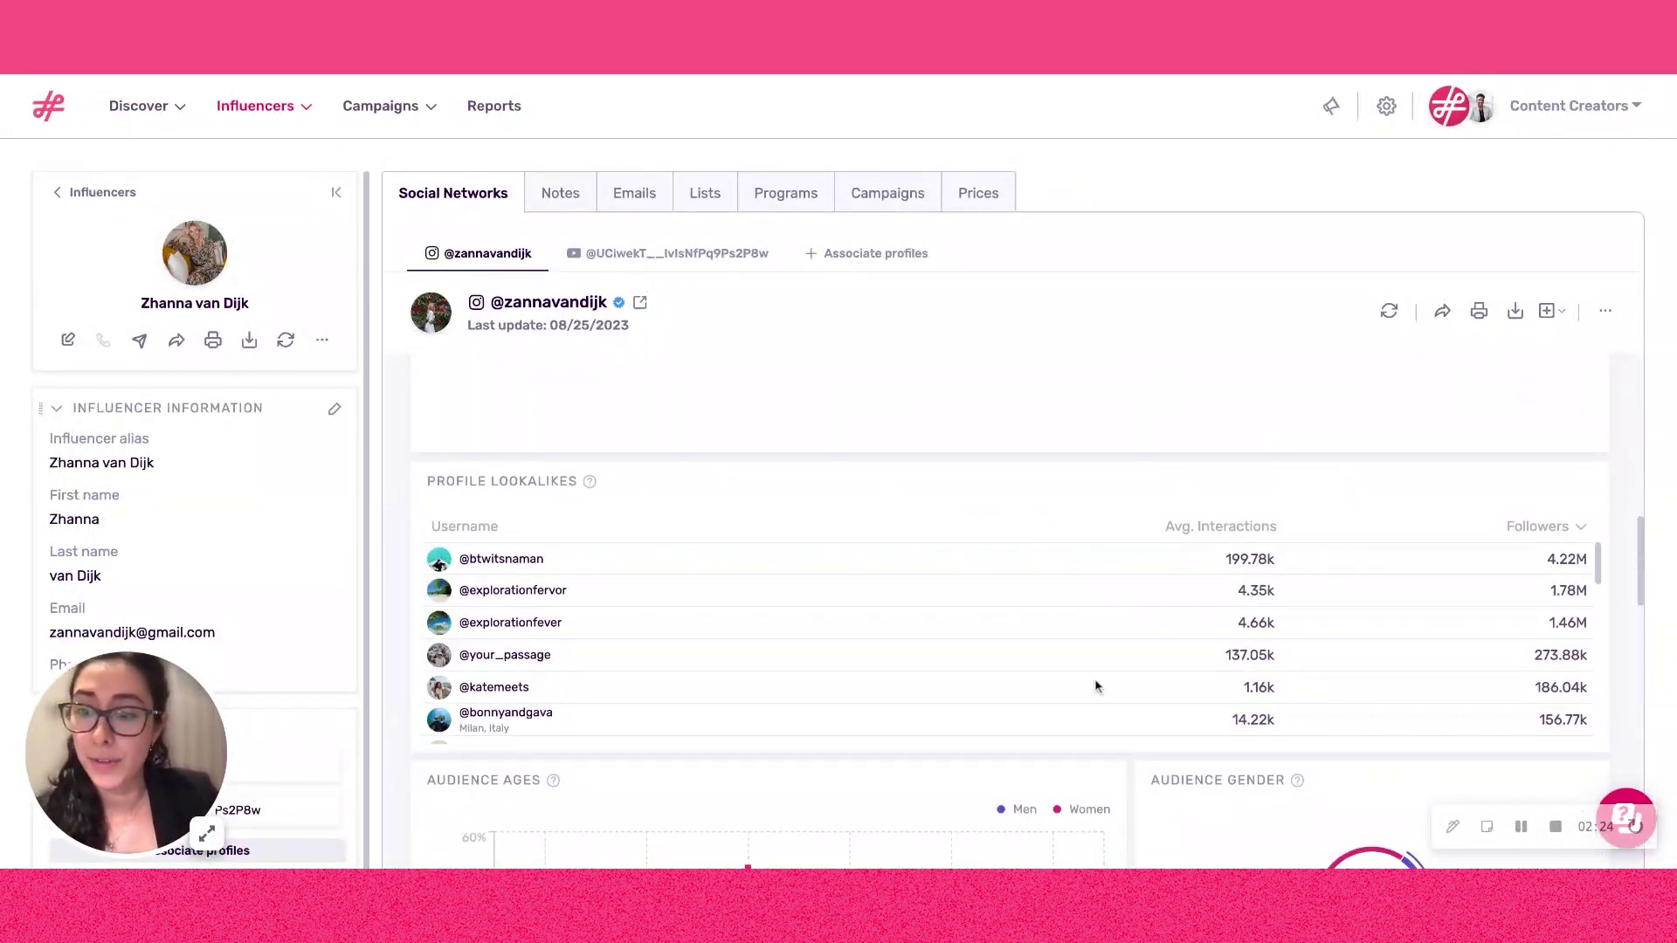
{"action": "scroll", "coordinate": [1052, 711], "scroll_direction": "down", "scroll_amount": 3}
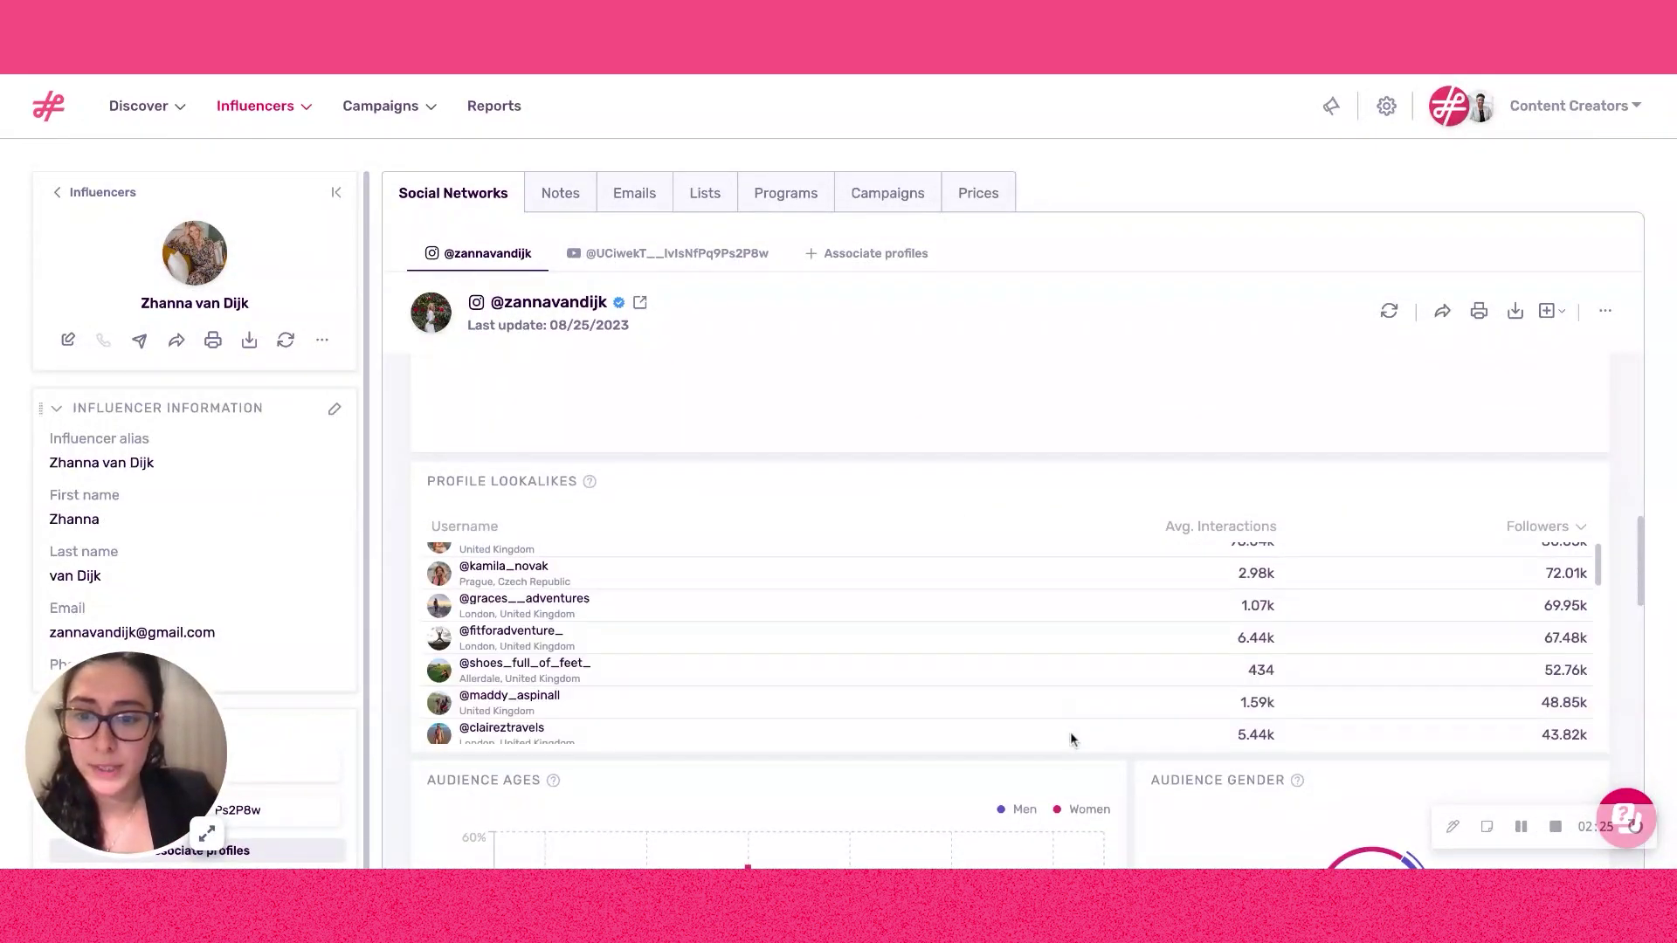
Examine the audience's ages, gender, top countries and cities, language, ethnicity, reachability and interests.
{"action": "scroll", "coordinate": [1146, 821], "scroll_direction": "down", "scroll_amount": 3}
{"action": "scroll", "coordinate": [1146, 821], "scroll_direction": "down", "scroll_amount": 1}
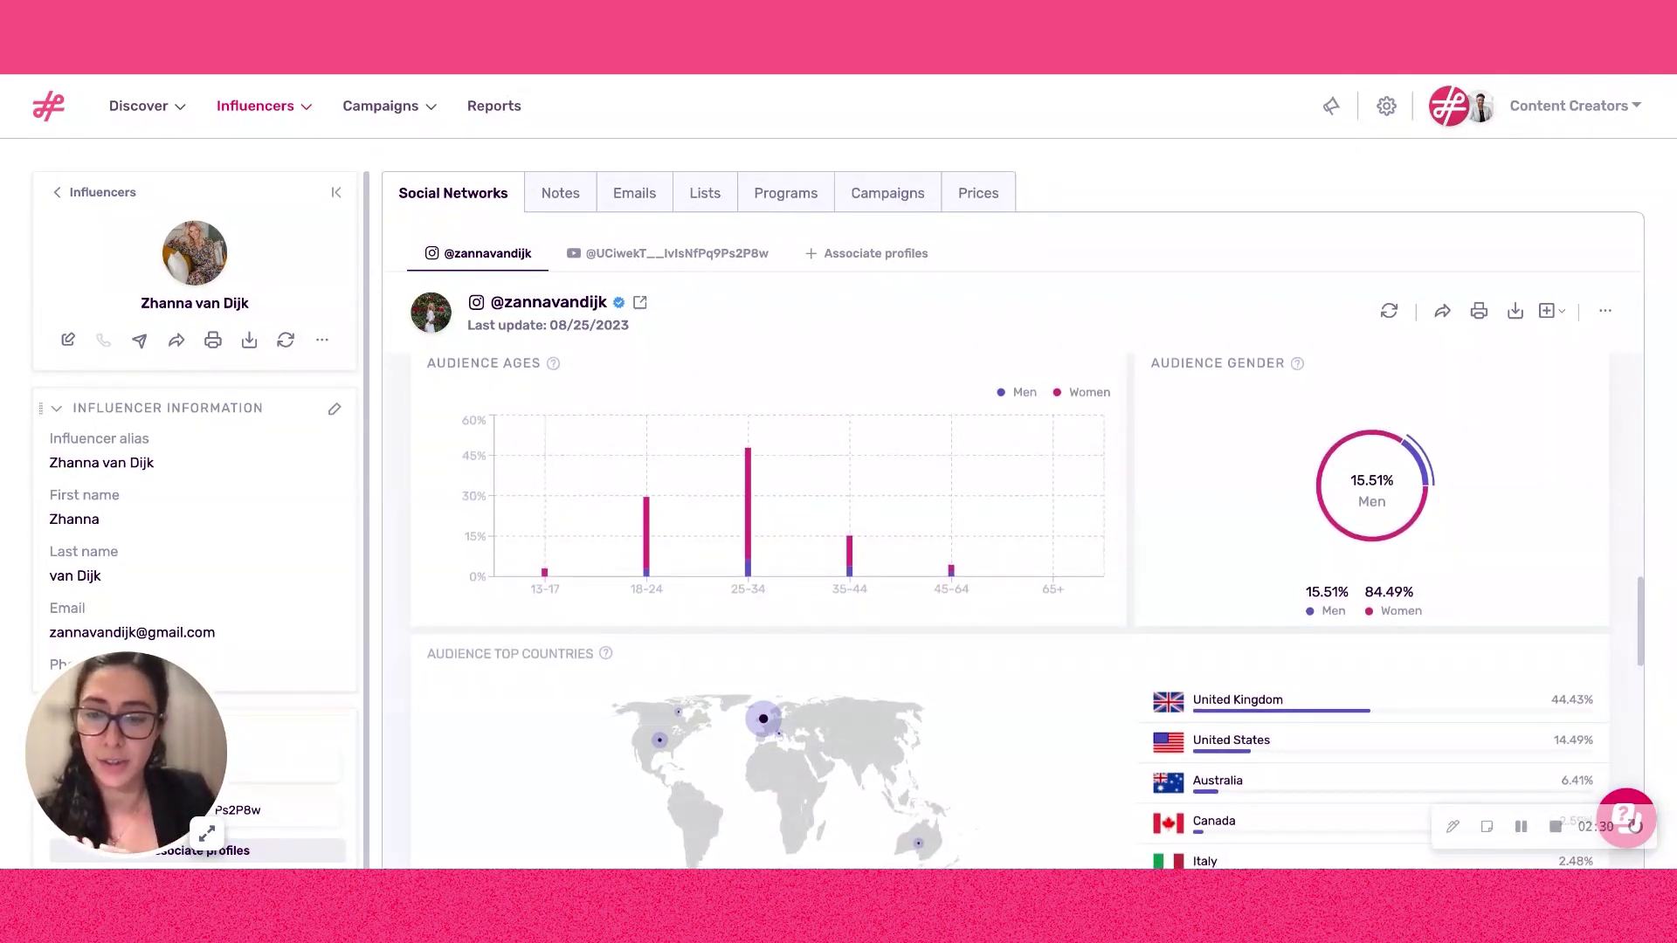
{"action": "scroll", "coordinate": [1027, 611], "scroll_direction": "down", "scroll_amount": 3}
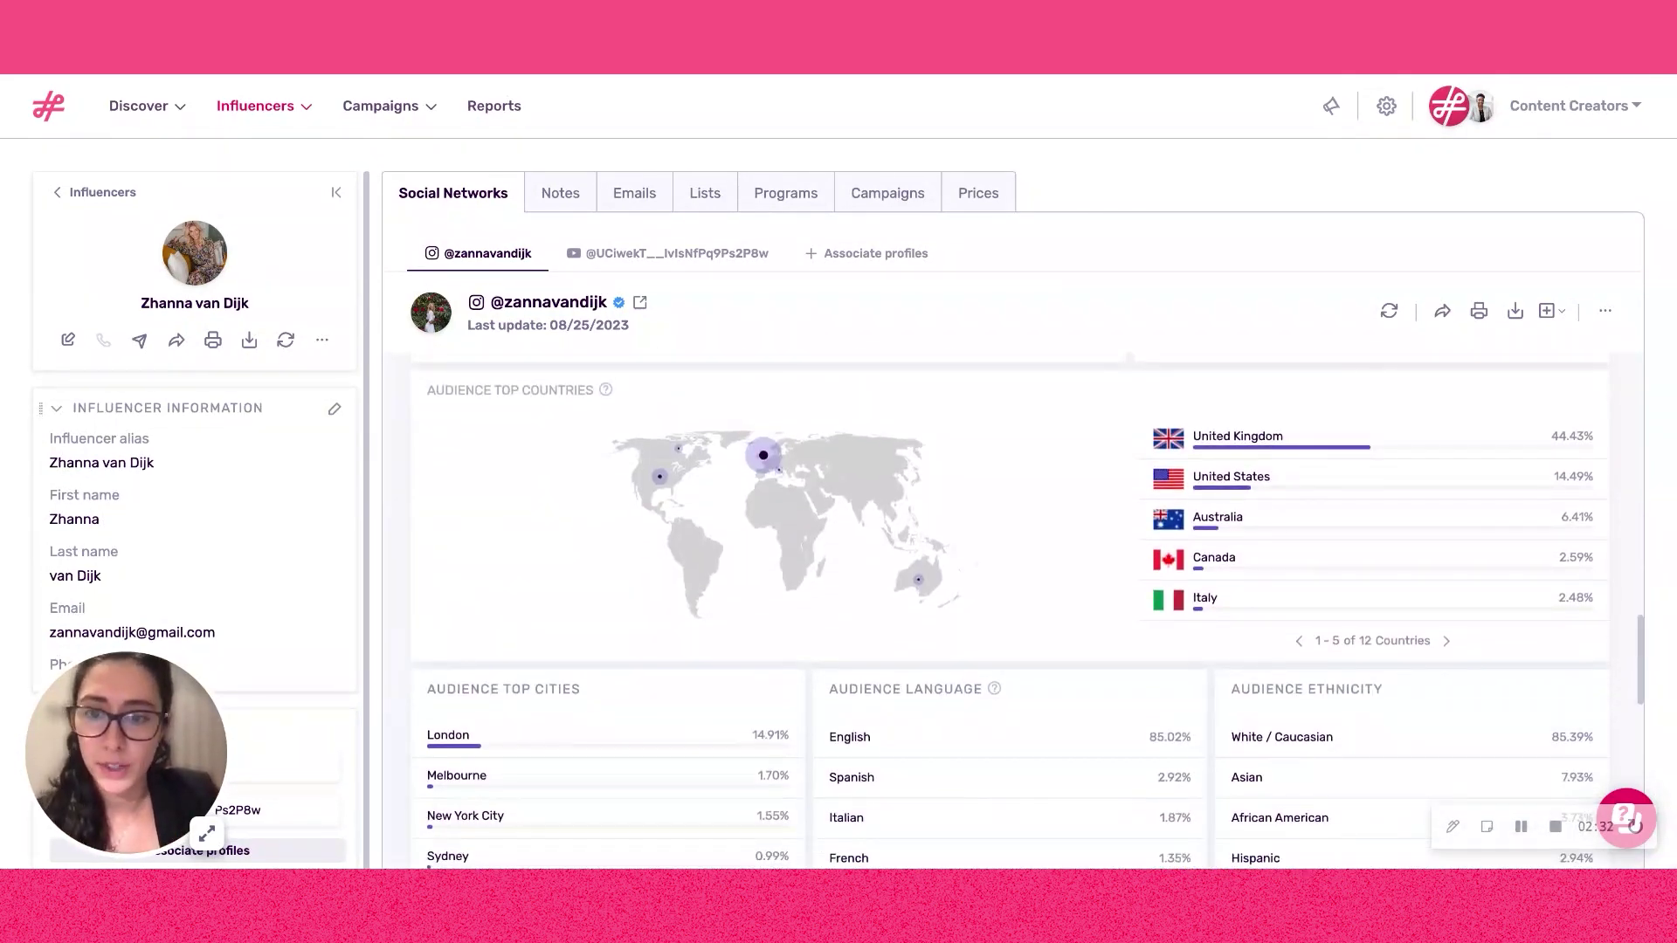
{"action": "scroll", "coordinate": [1010, 612], "scroll_direction": "down", "scroll_amount": 3}
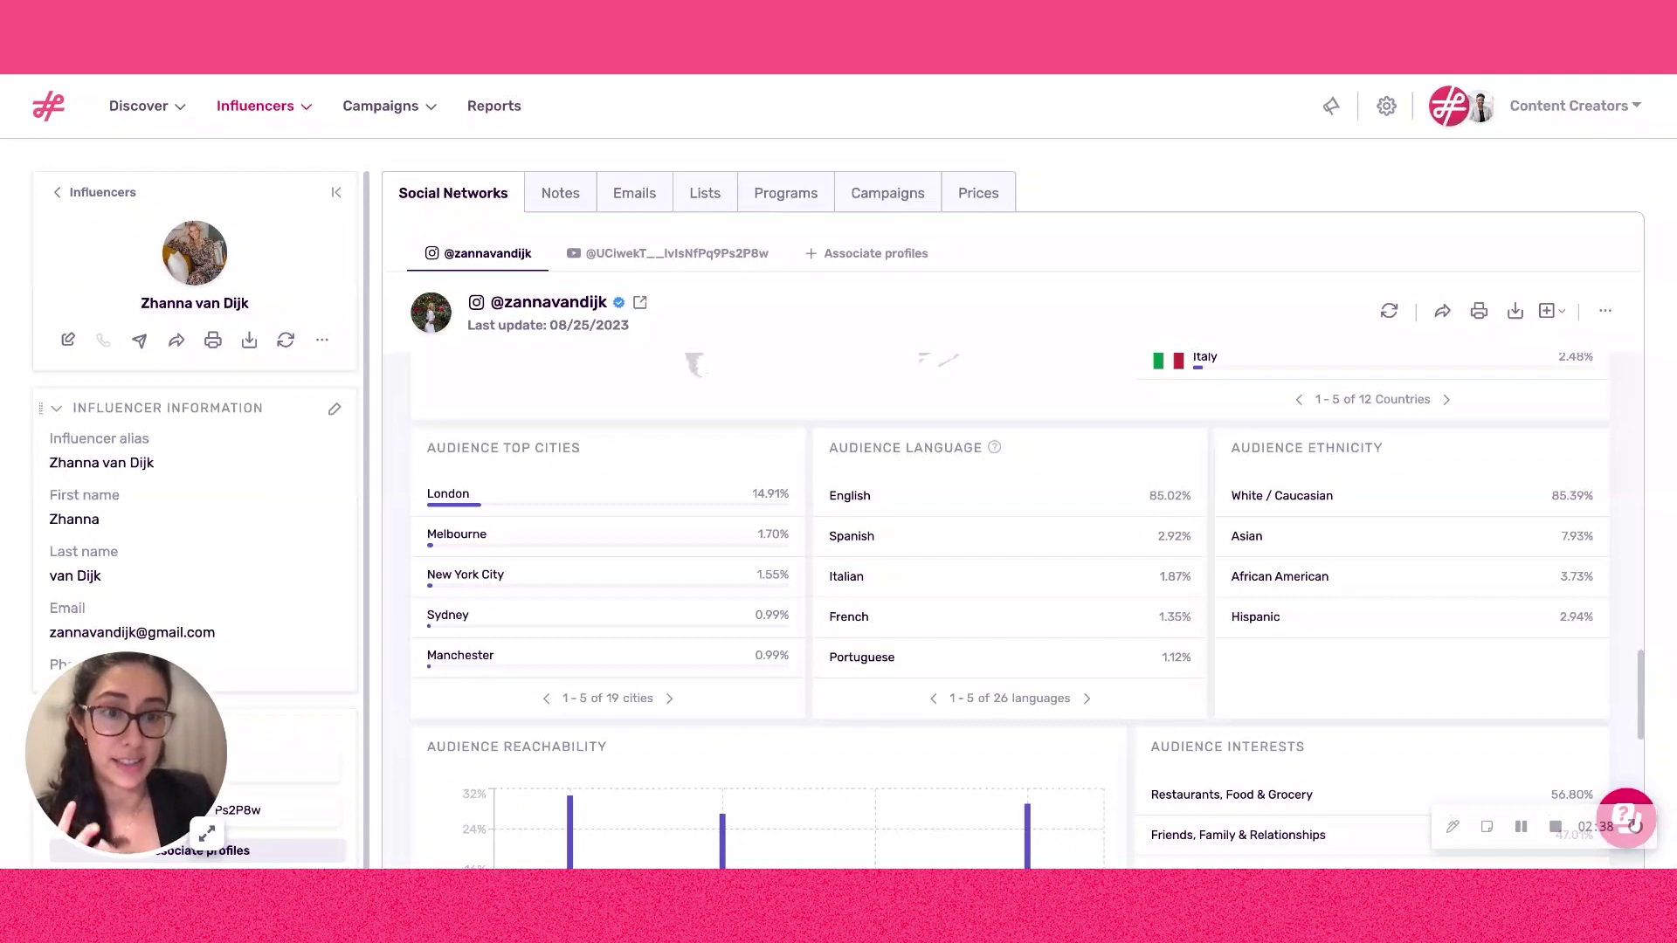
{"action": "scroll", "coordinate": [1010, 611], "scroll_direction": "down", "scroll_amount": 3}
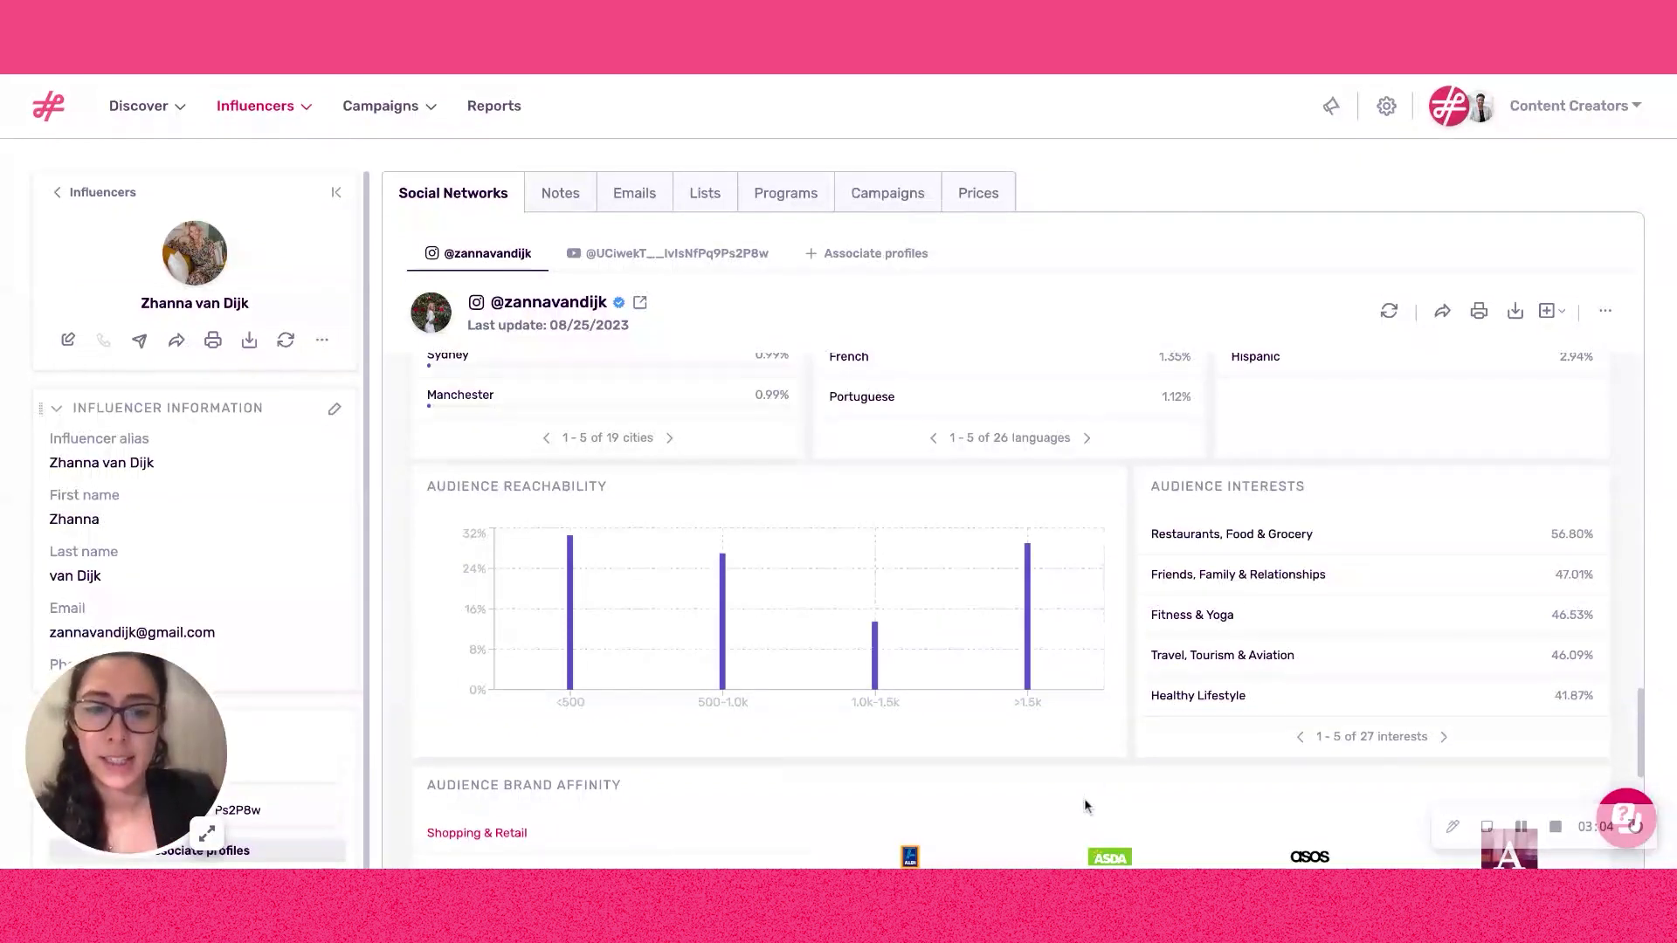
{"action": "scroll", "coordinate": [1083, 799], "scroll_direction": "down", "scroll_amount": 1}
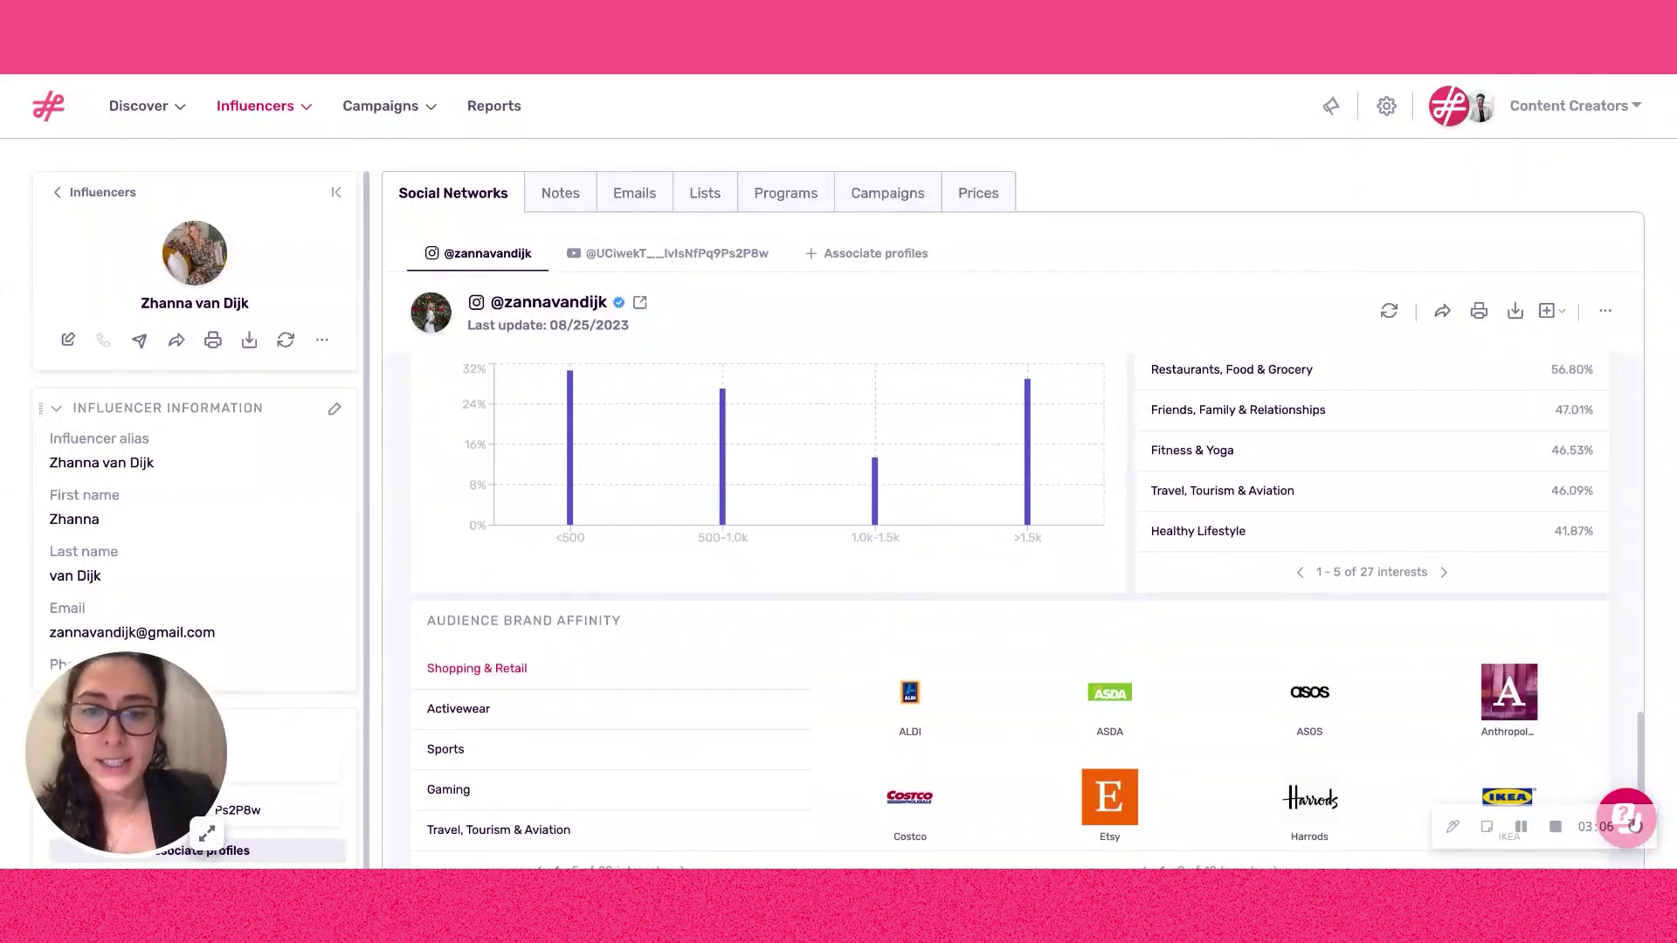
Examine the audience brand affinity, audience lookalikes and notable followers, down to the start of the posts section.
{"action": "scroll", "coordinate": [1085, 806], "scroll_direction": "down", "scroll_amount": 3}
{"action": "scroll", "coordinate": [1093, 698], "scroll_direction": "down", "scroll_amount": 4}
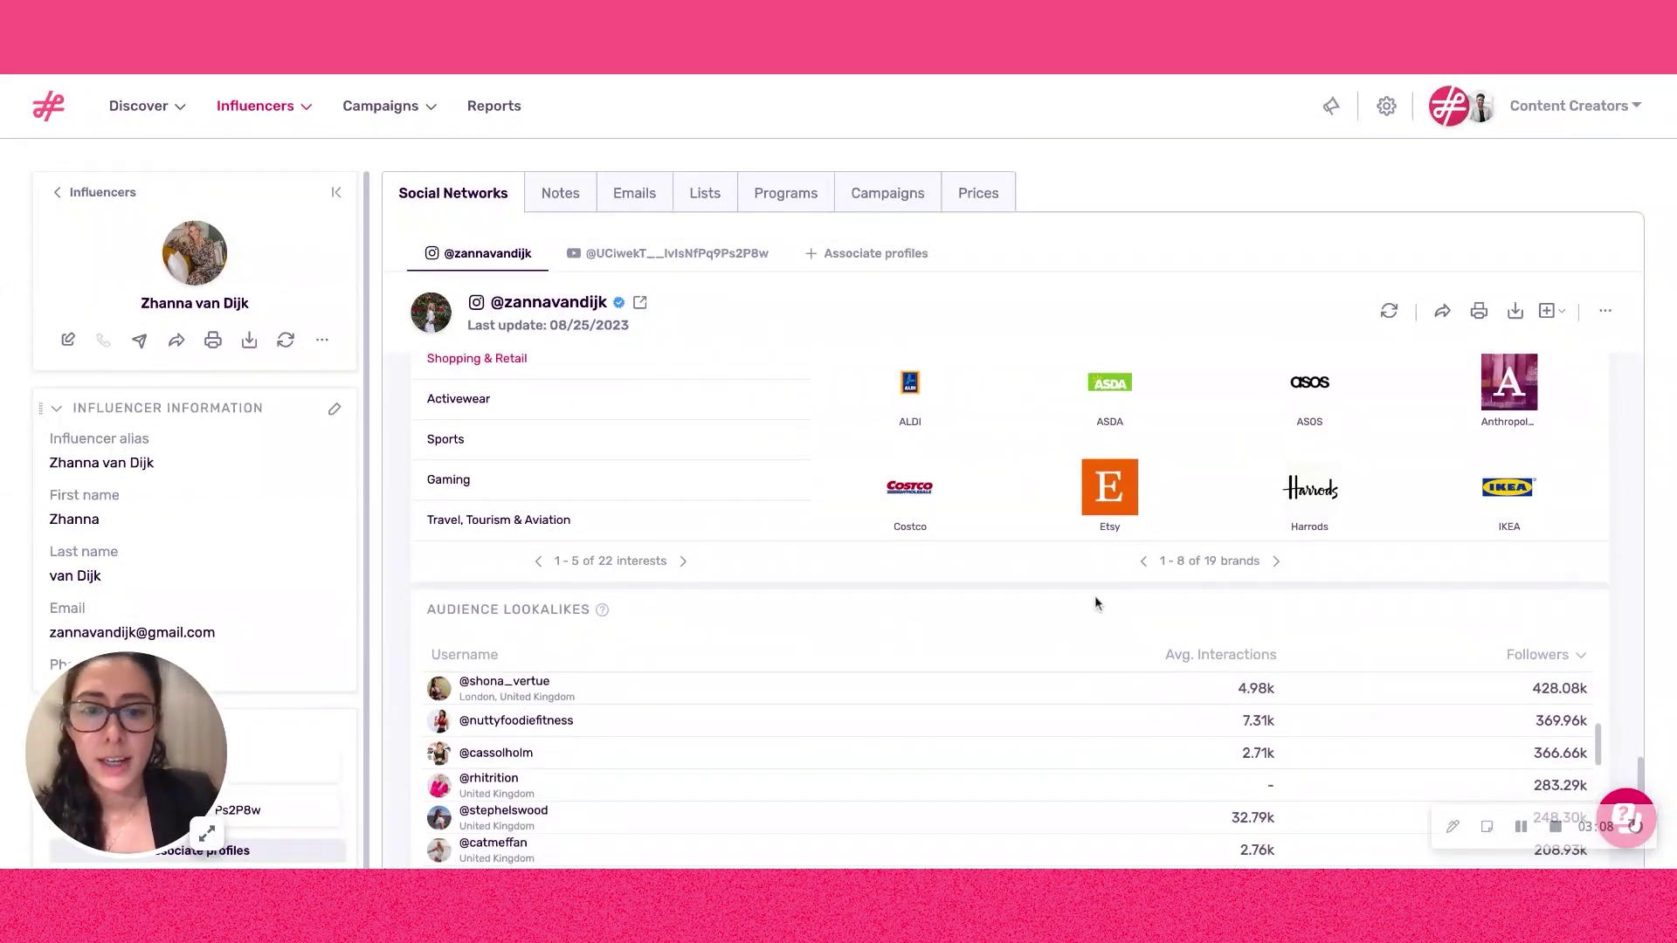
{"action": "scroll", "coordinate": [1097, 629], "scroll_direction": "down", "scroll_amount": 2}
{"action": "scroll", "coordinate": [1096, 633], "scroll_direction": "down", "scroll_amount": 1}
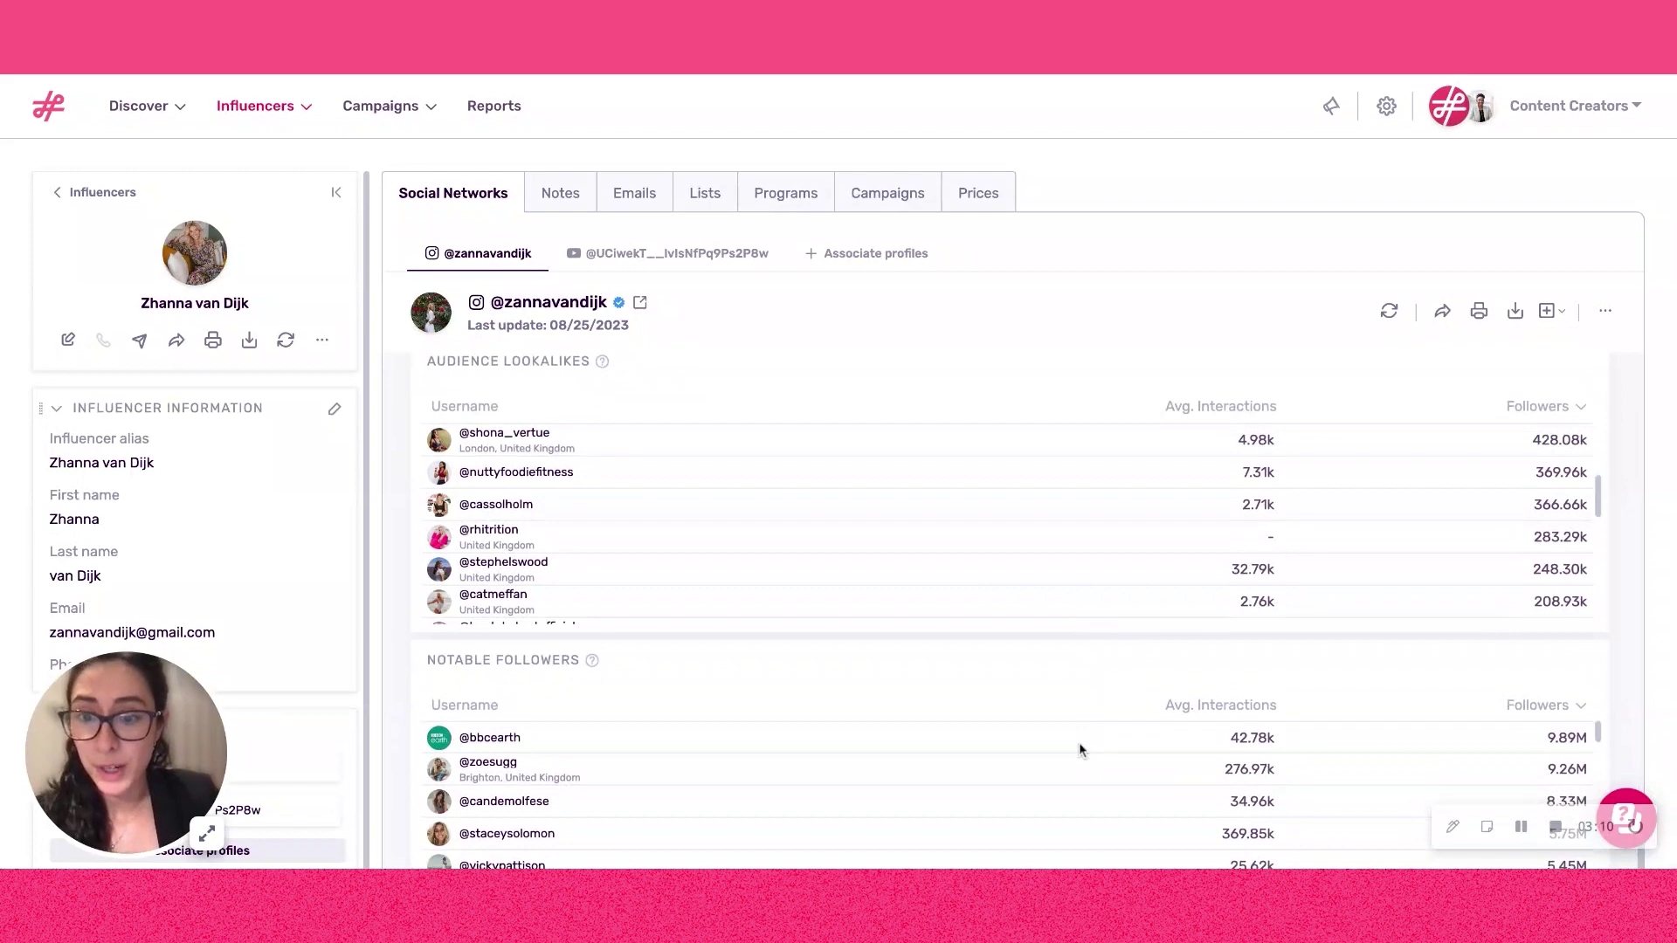
{"action": "scroll", "coordinate": [1082, 747], "scroll_direction": "down", "scroll_amount": 2}
{"action": "scroll", "coordinate": [1028, 689], "scroll_direction": "down", "scroll_amount": 2}
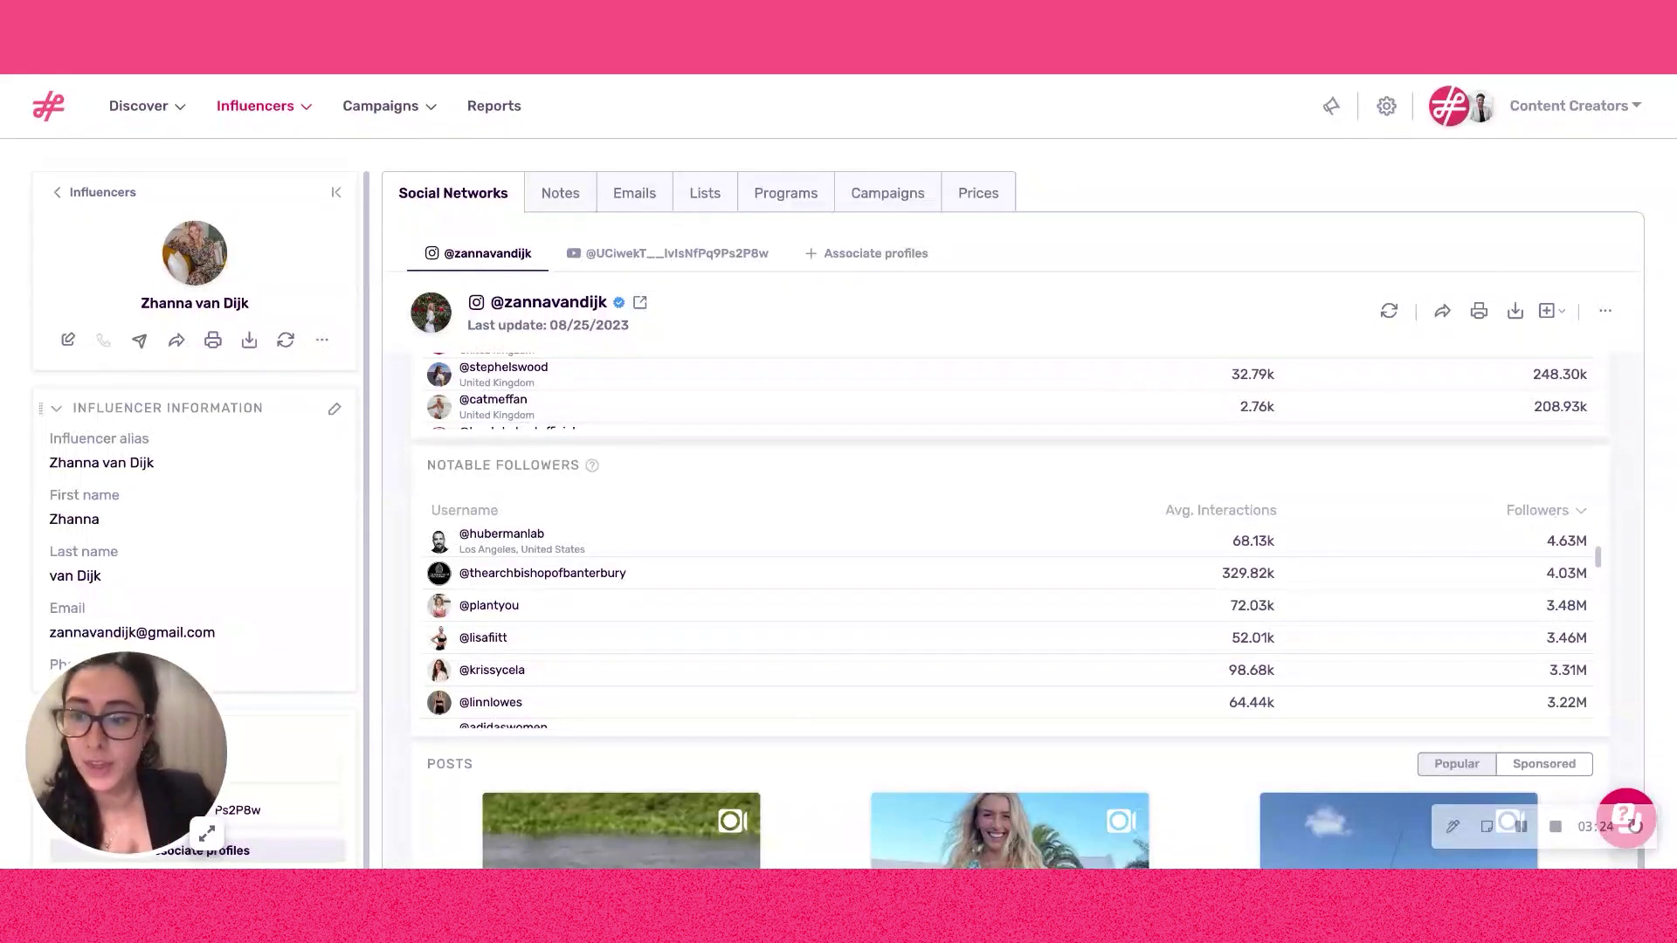
View the influencer report's public sharing link, then close it without copying the URL.
{"action": "left_click", "coordinate": [176, 347]}
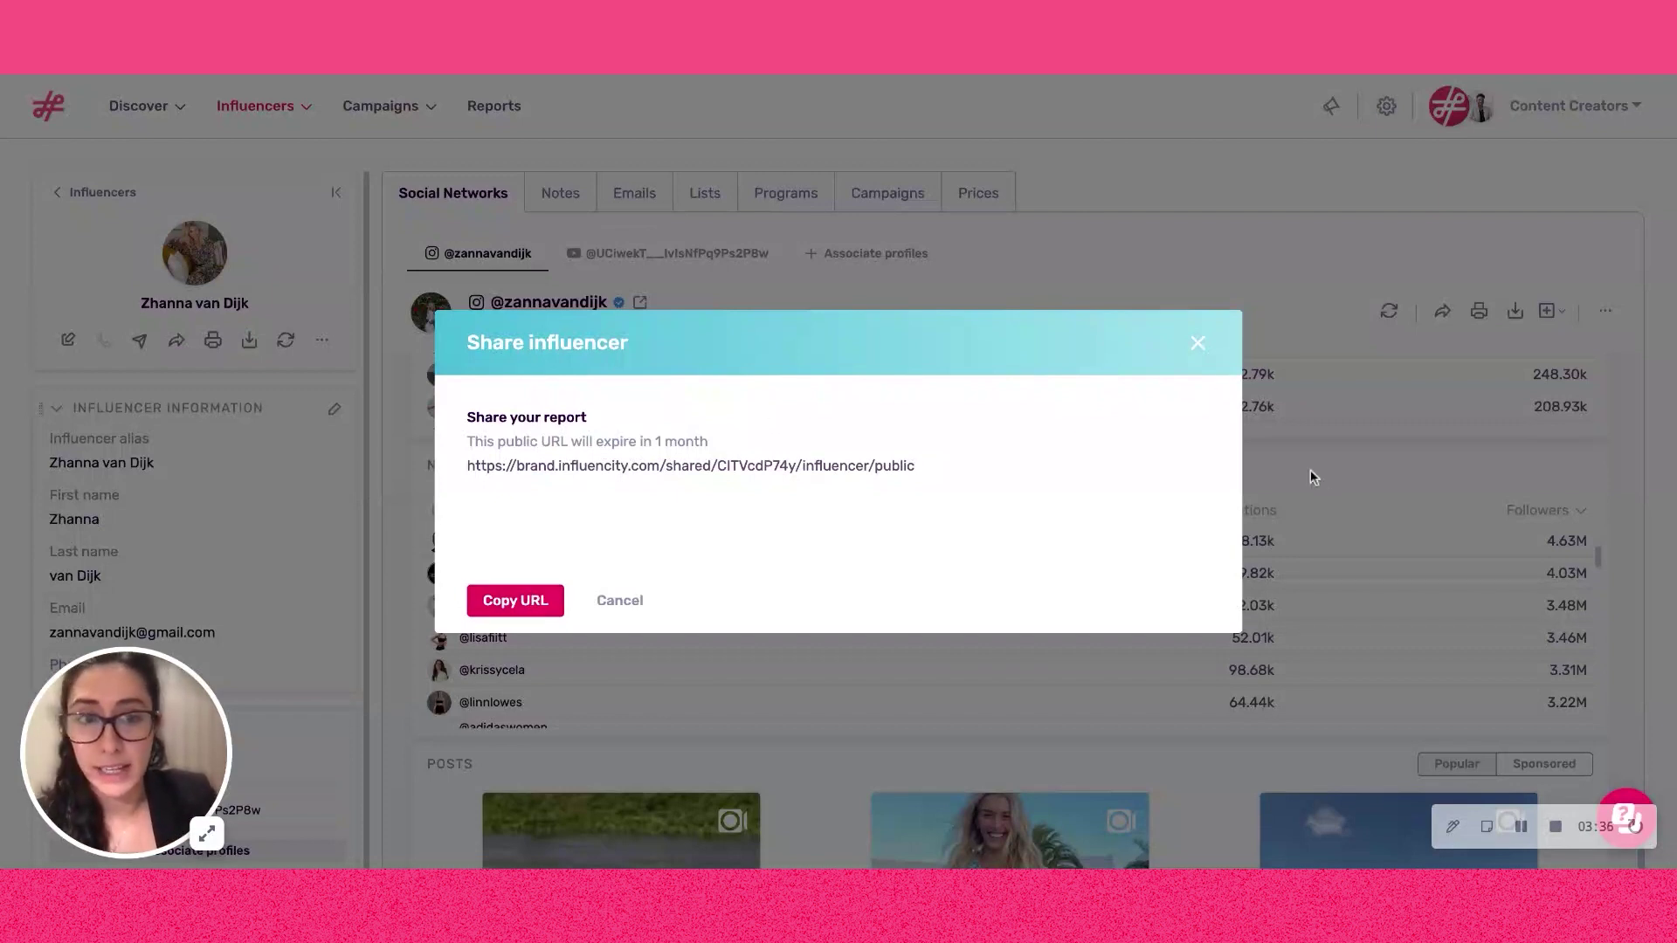
{"action": "left_click", "coordinate": [1197, 343]}
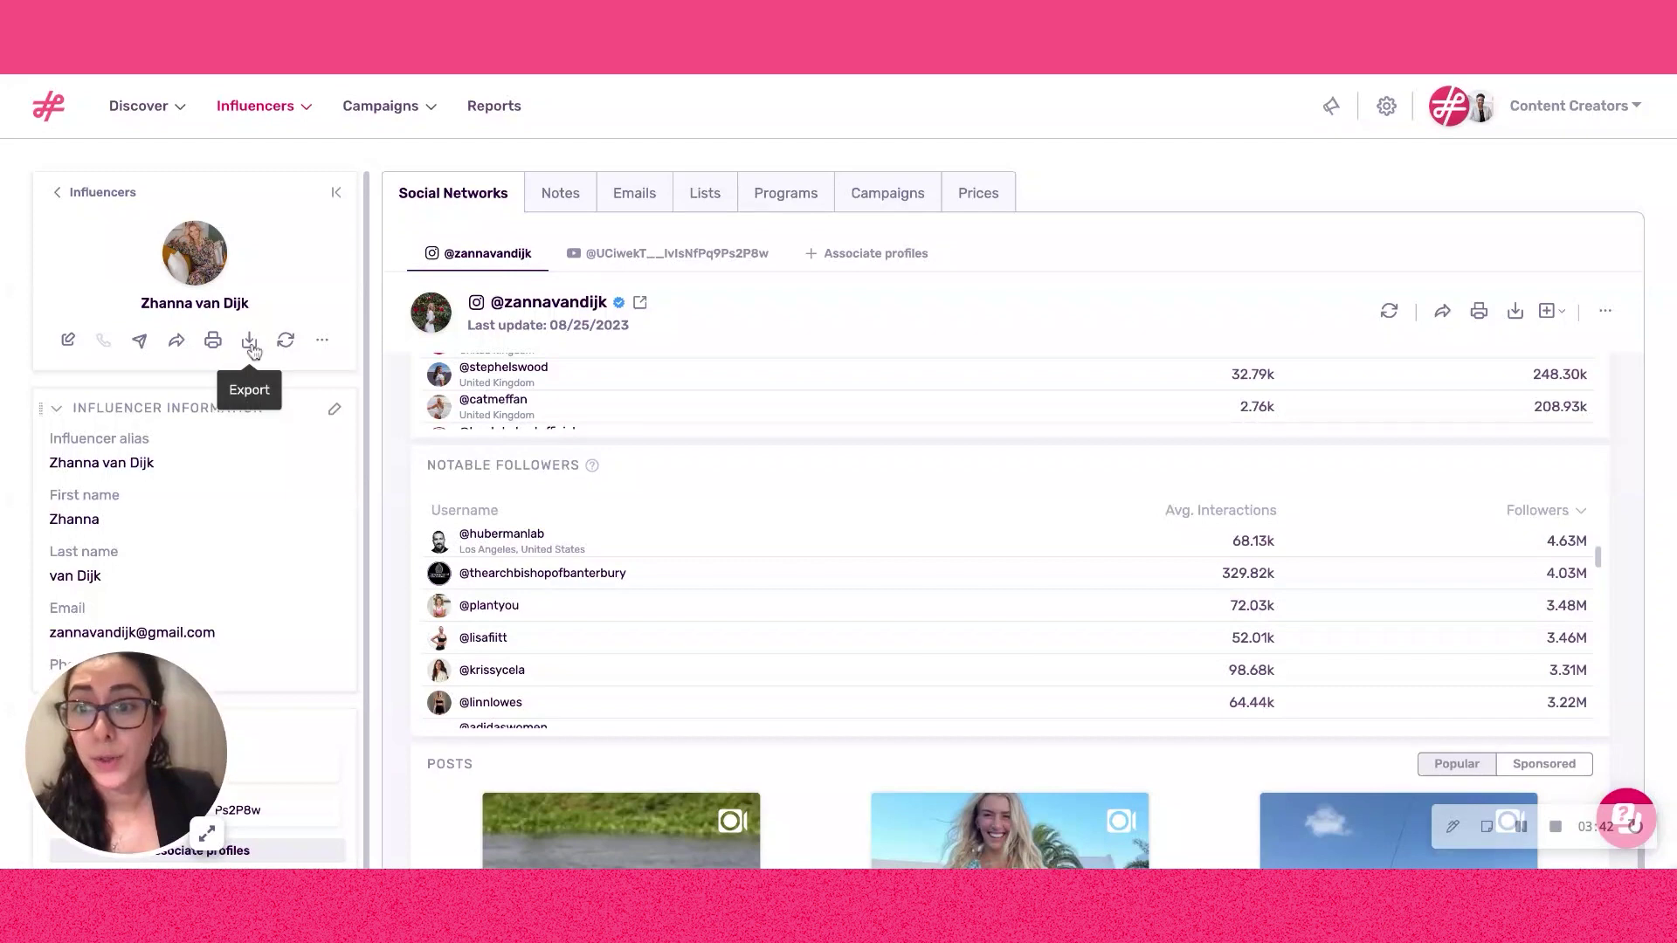
Switch to the influencer's associated YouTube profile and return to the Instagram profile.
{"action": "scroll", "coordinate": [542, 436], "scroll_direction": "up", "scroll_amount": 5}
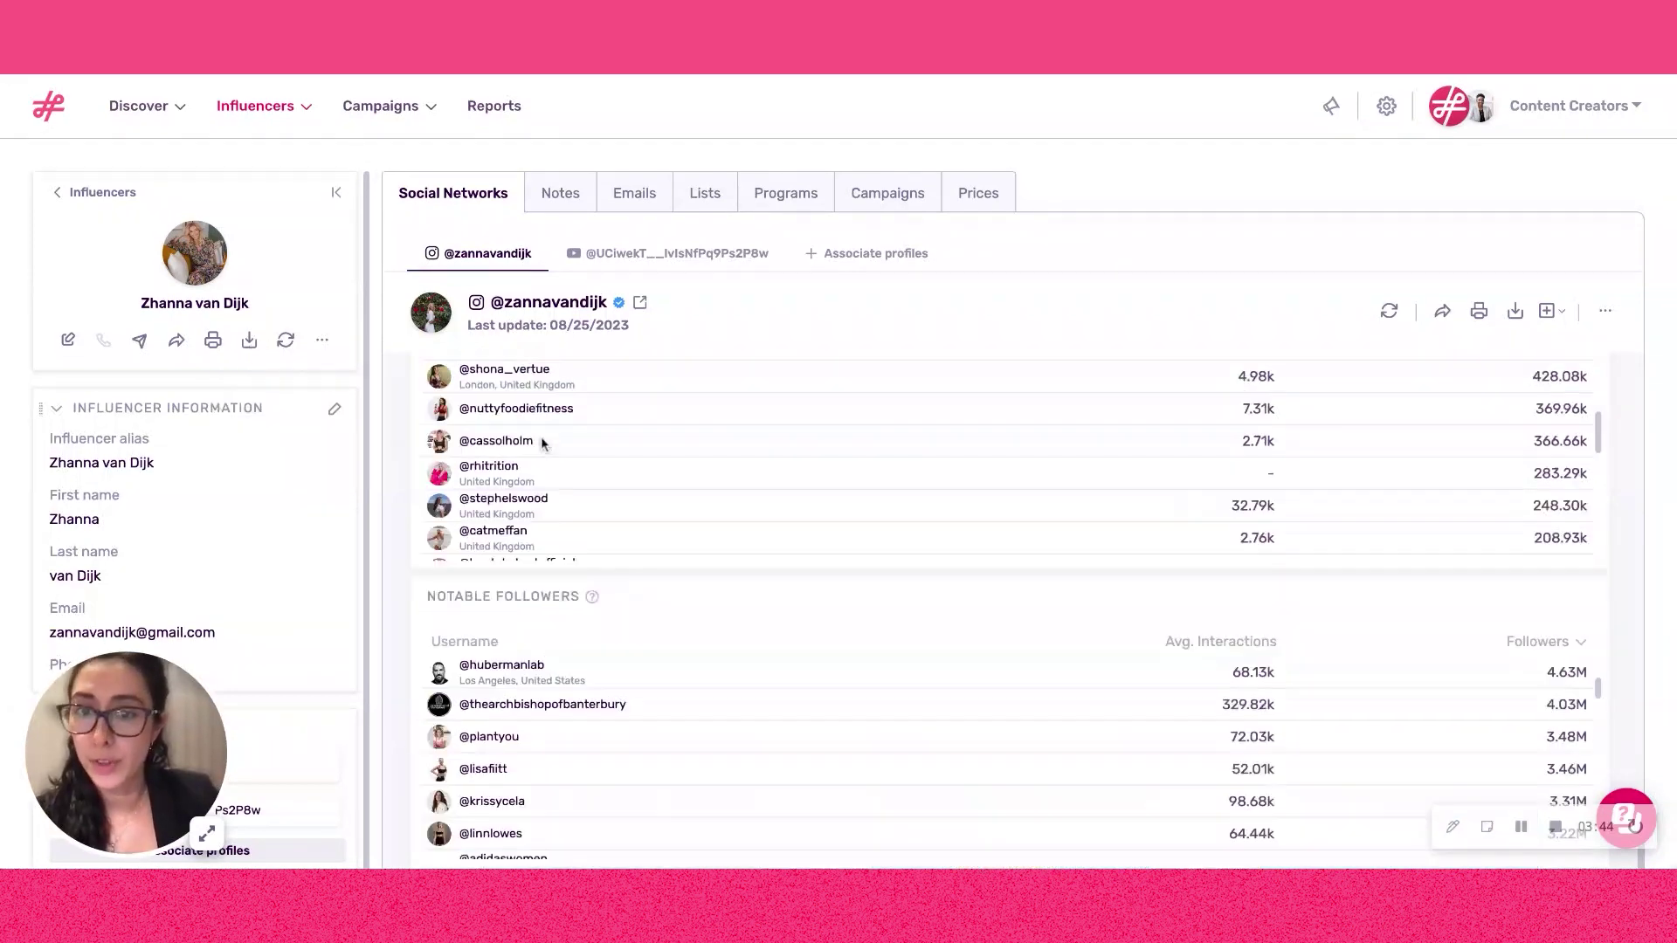
{"action": "left_click", "coordinate": [627, 254]}
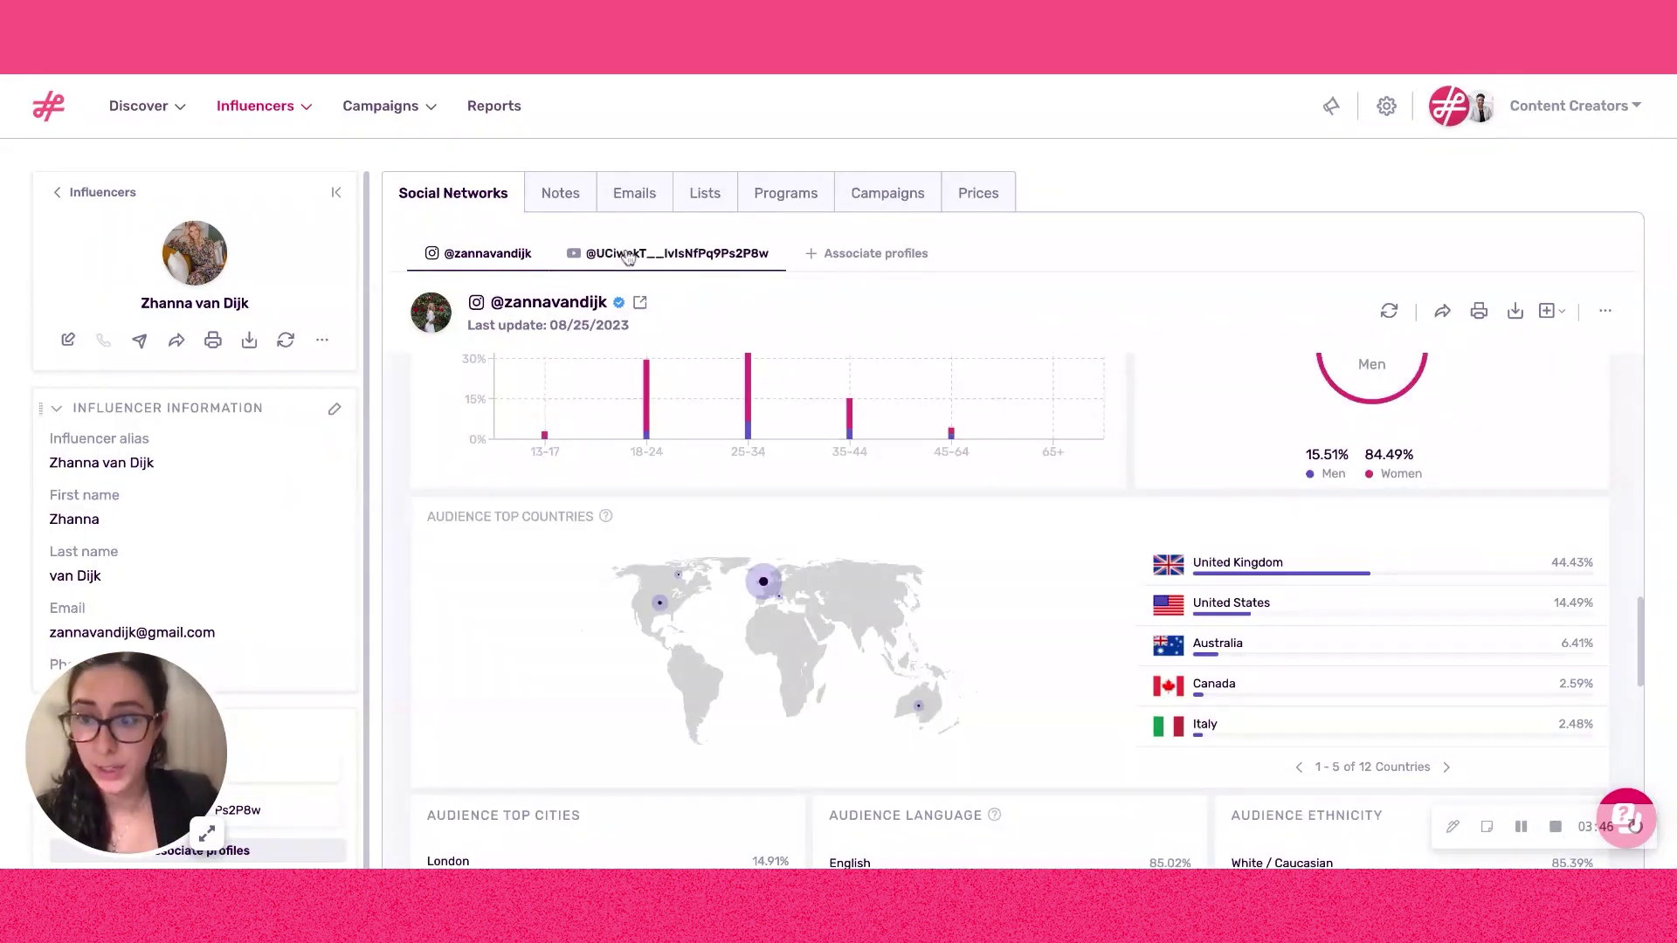
{"action": "left_click", "coordinate": [483, 254]}
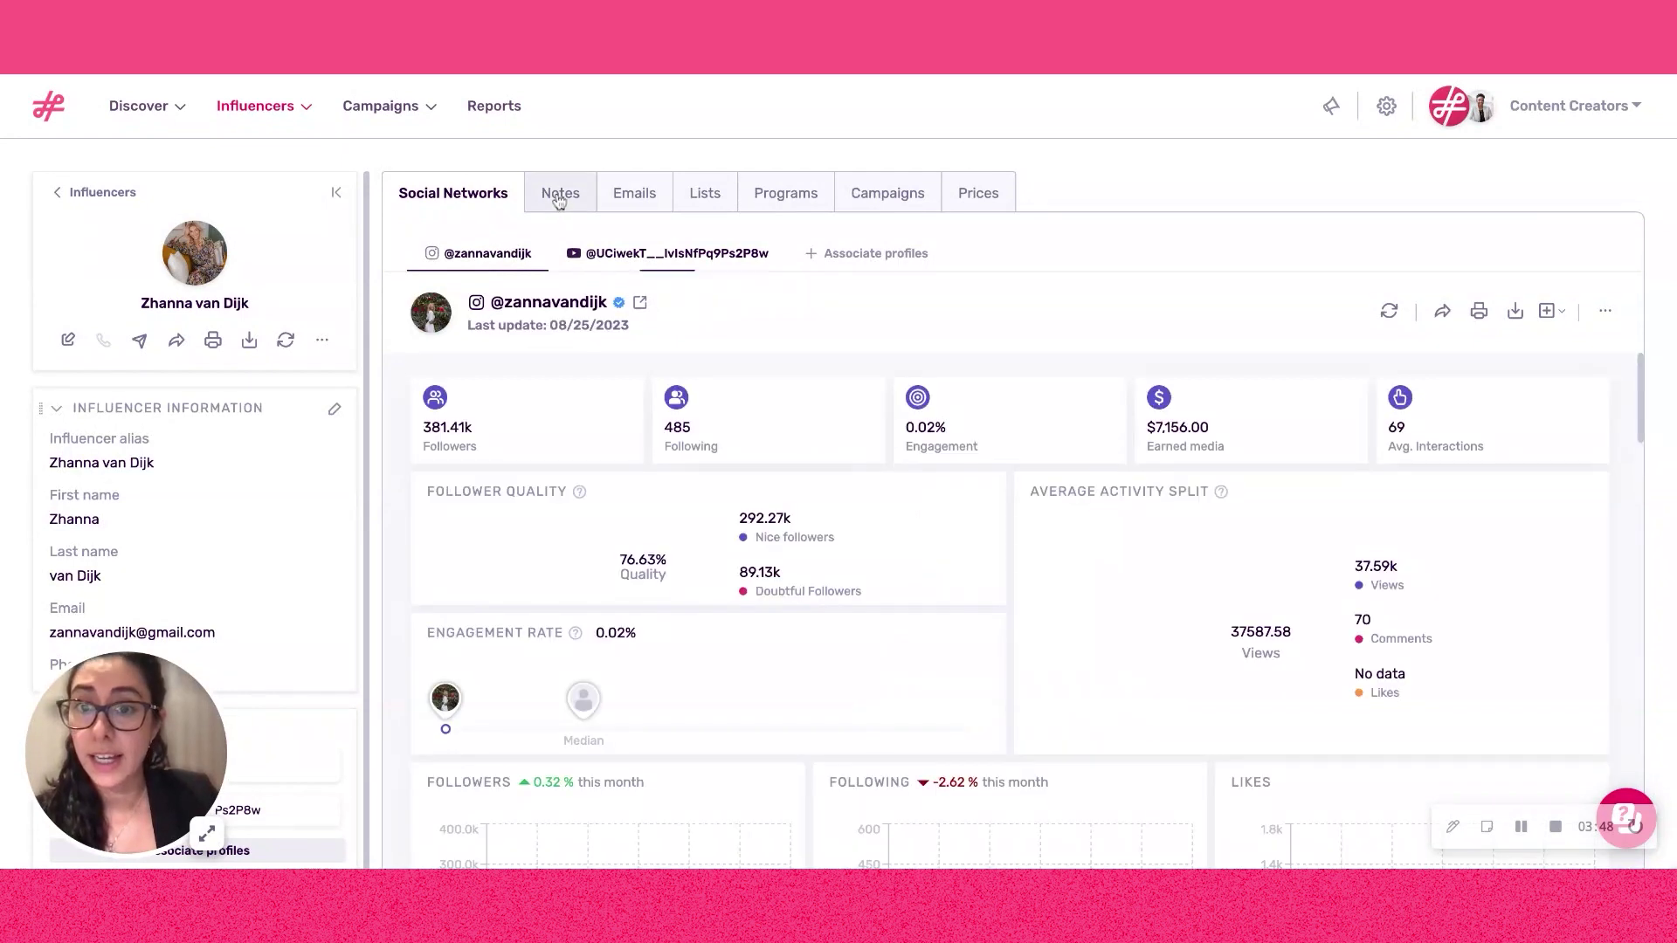
Review the influencer's notes, emails, lists, programs, campaigns and prices one after another.
{"action": "left_click", "coordinate": [560, 200]}
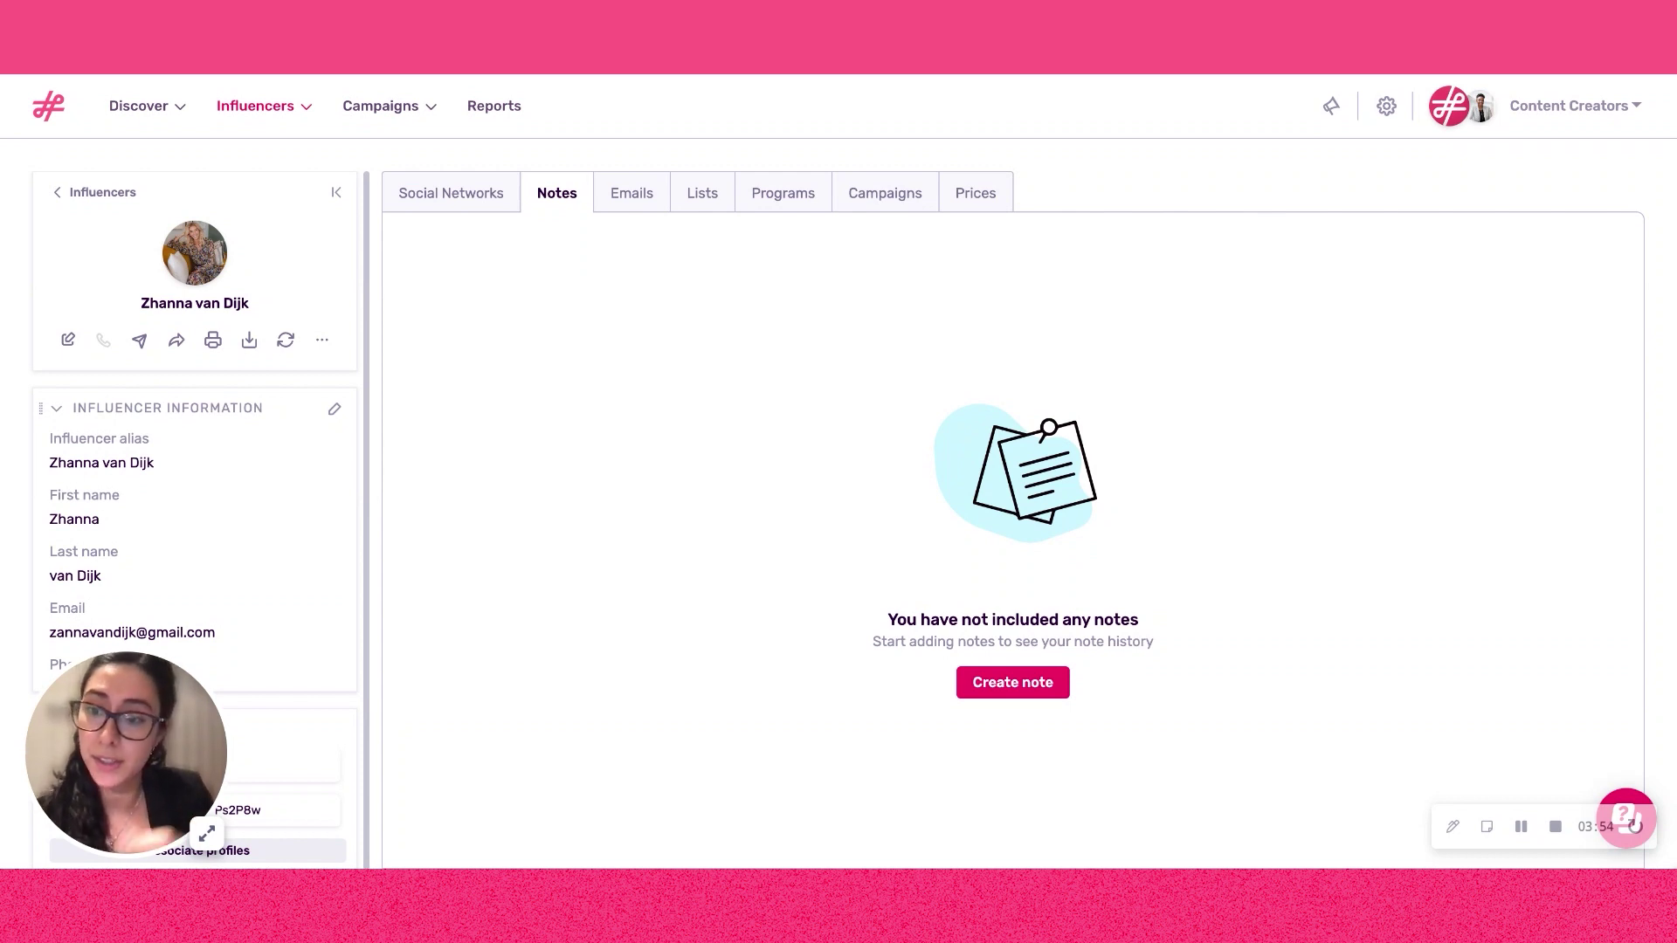
{"action": "left_click", "coordinate": [619, 194]}
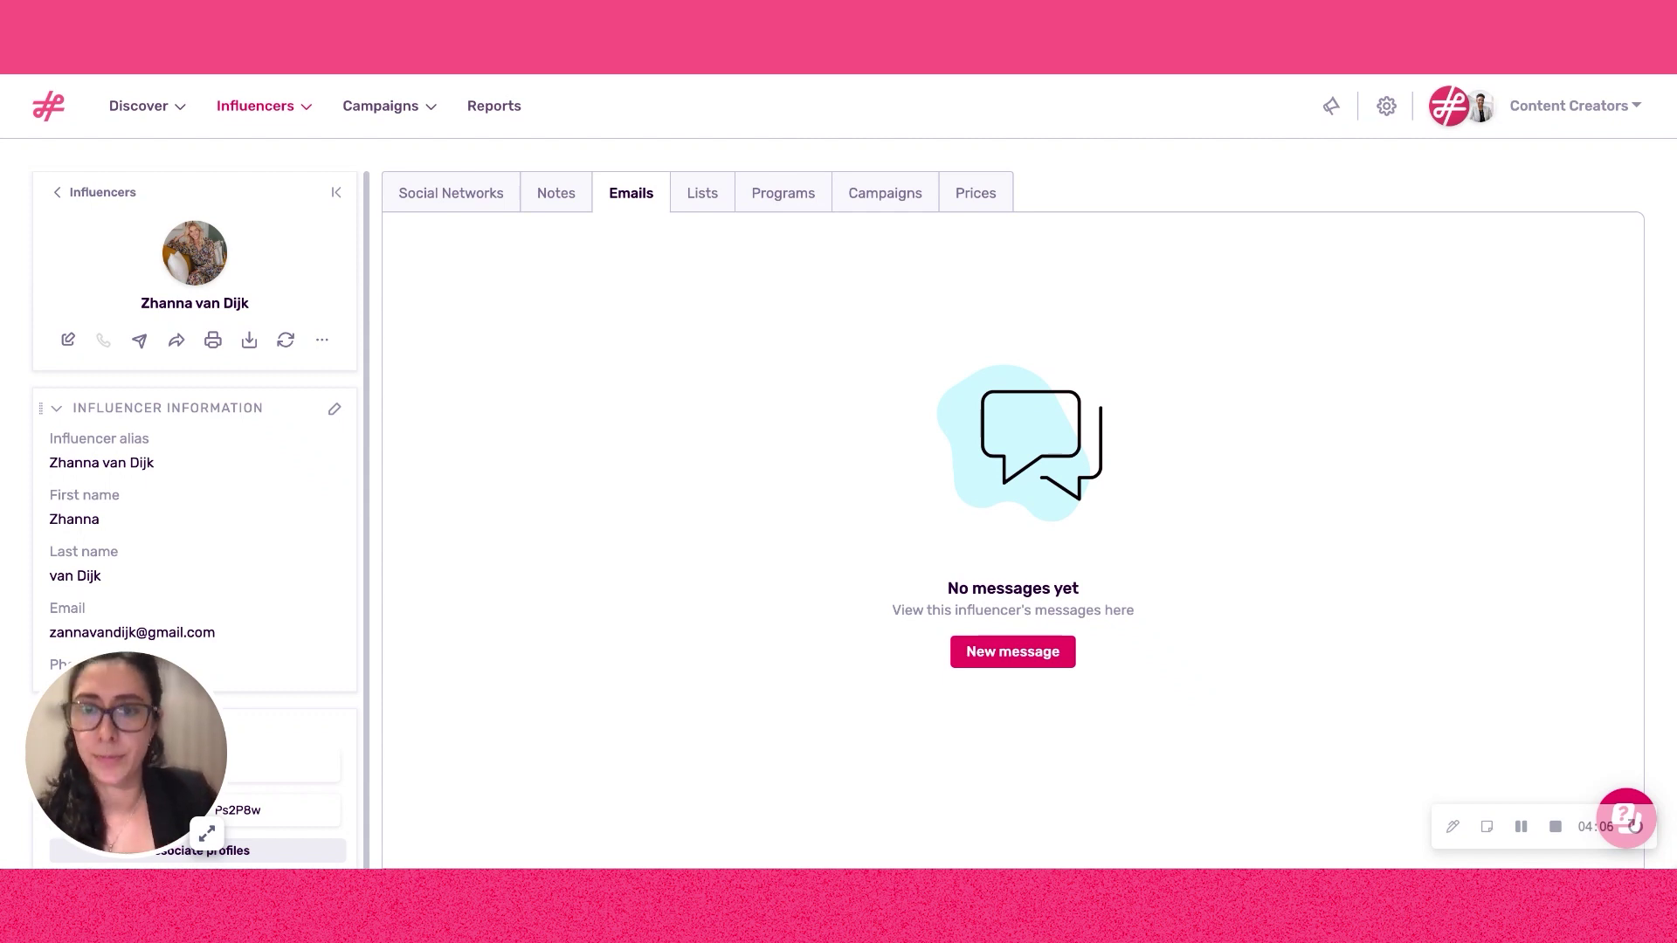
{"action": "left_click", "coordinate": [694, 193]}
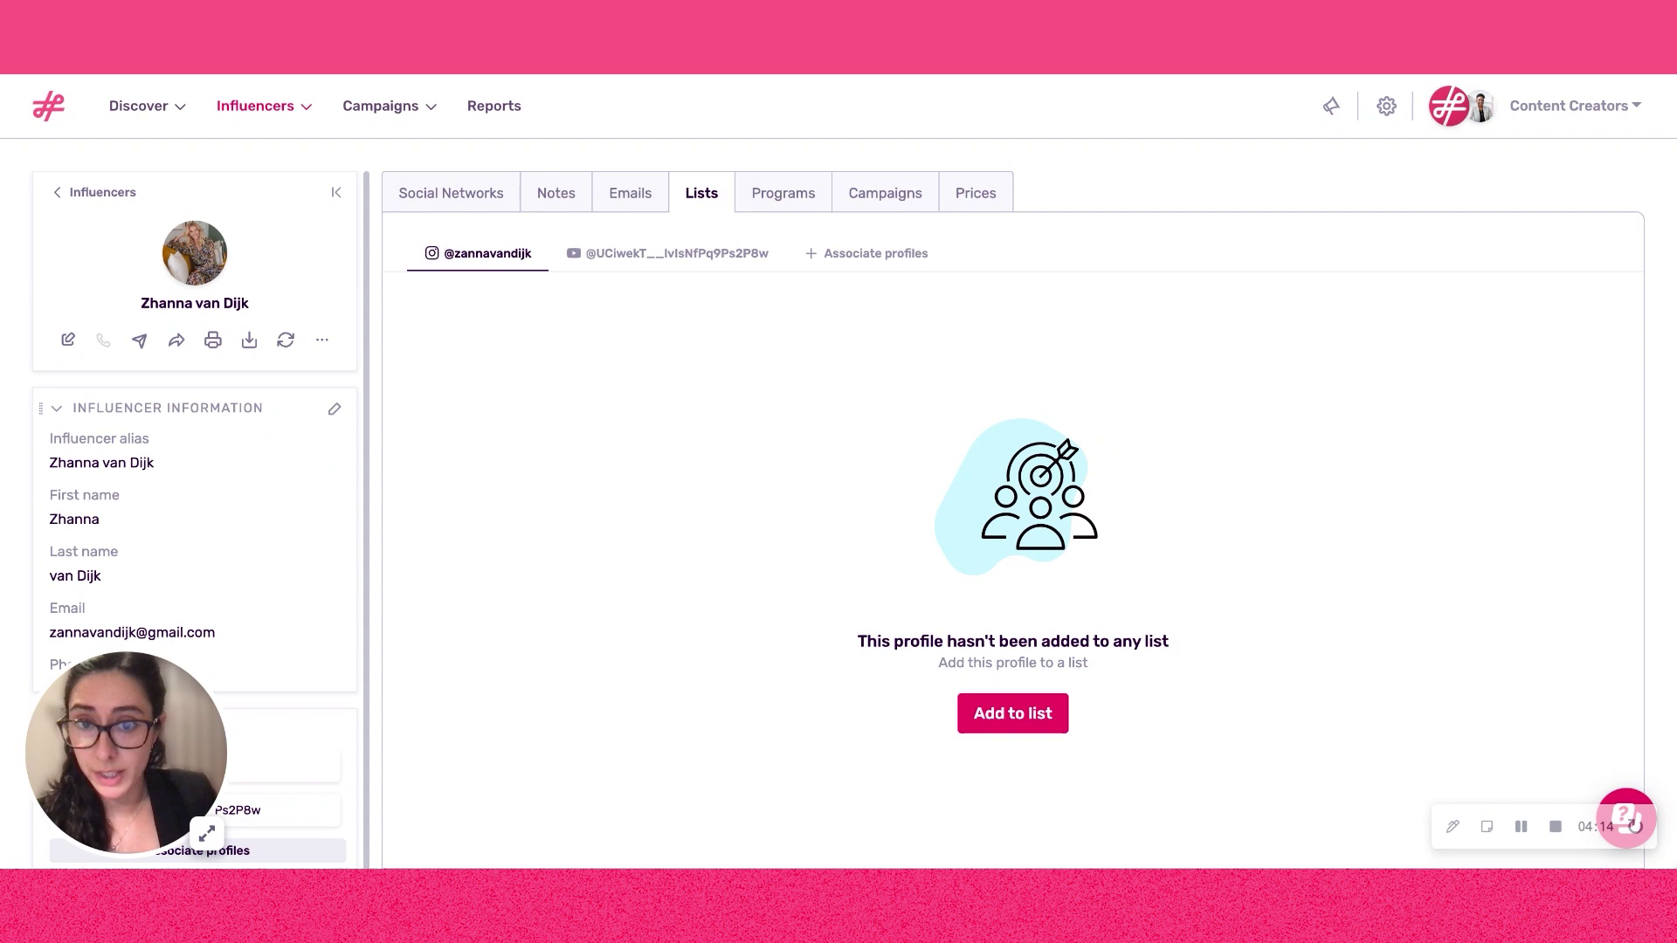
{"action": "left_click", "coordinate": [768, 195]}
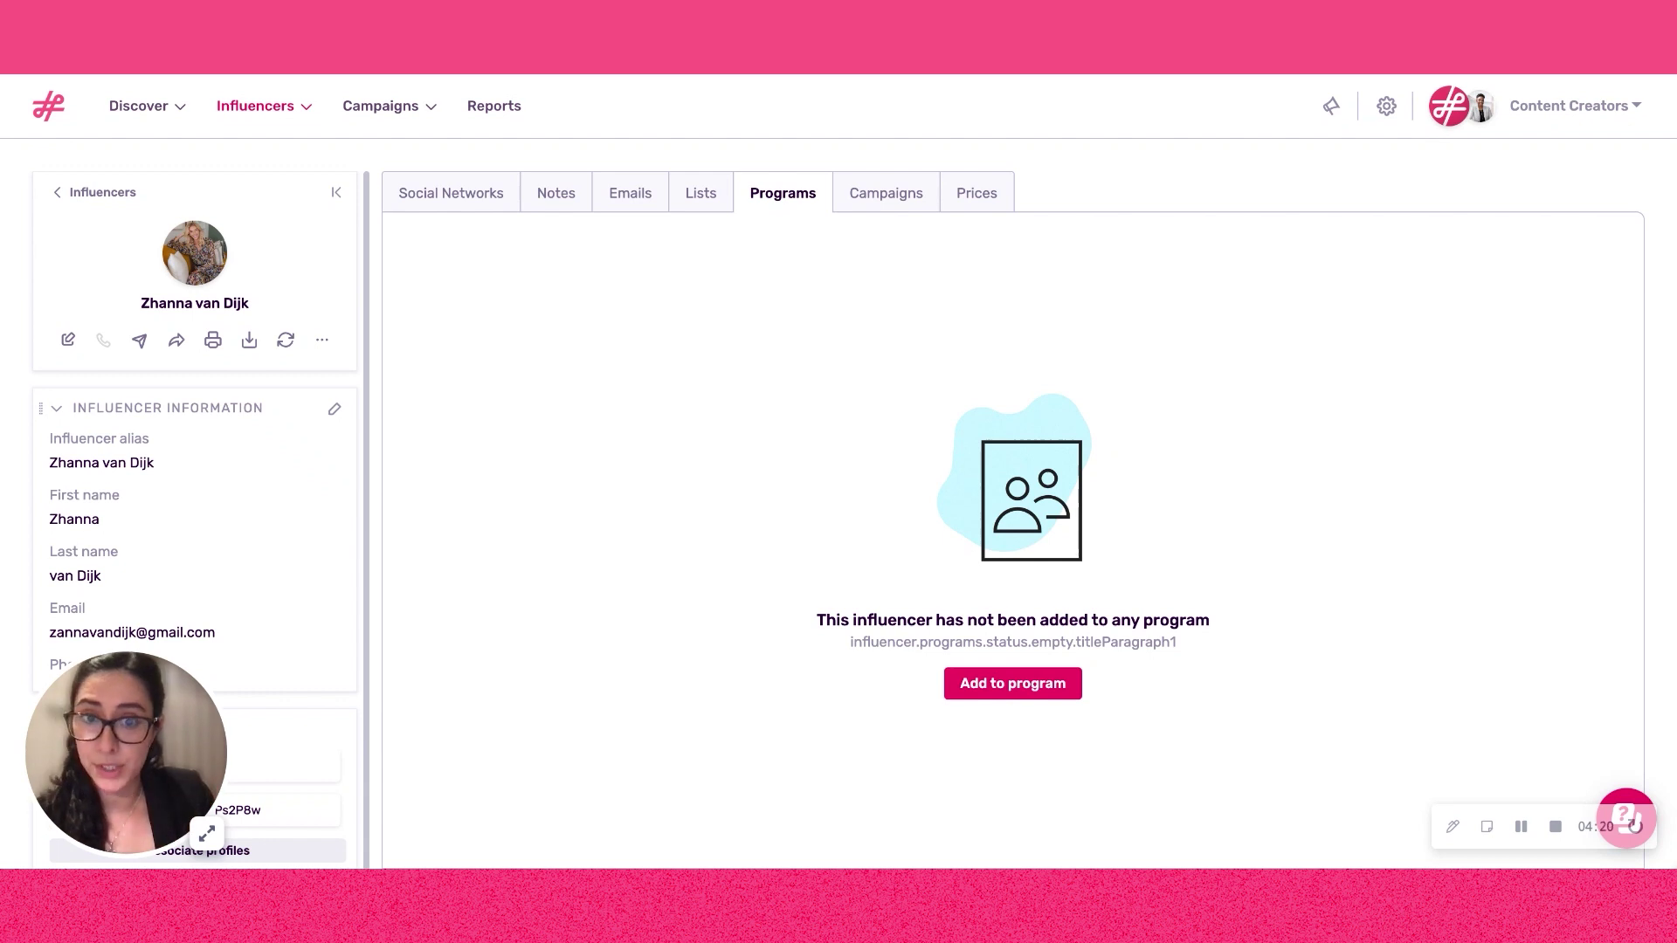
{"action": "left_click", "coordinate": [876, 196]}
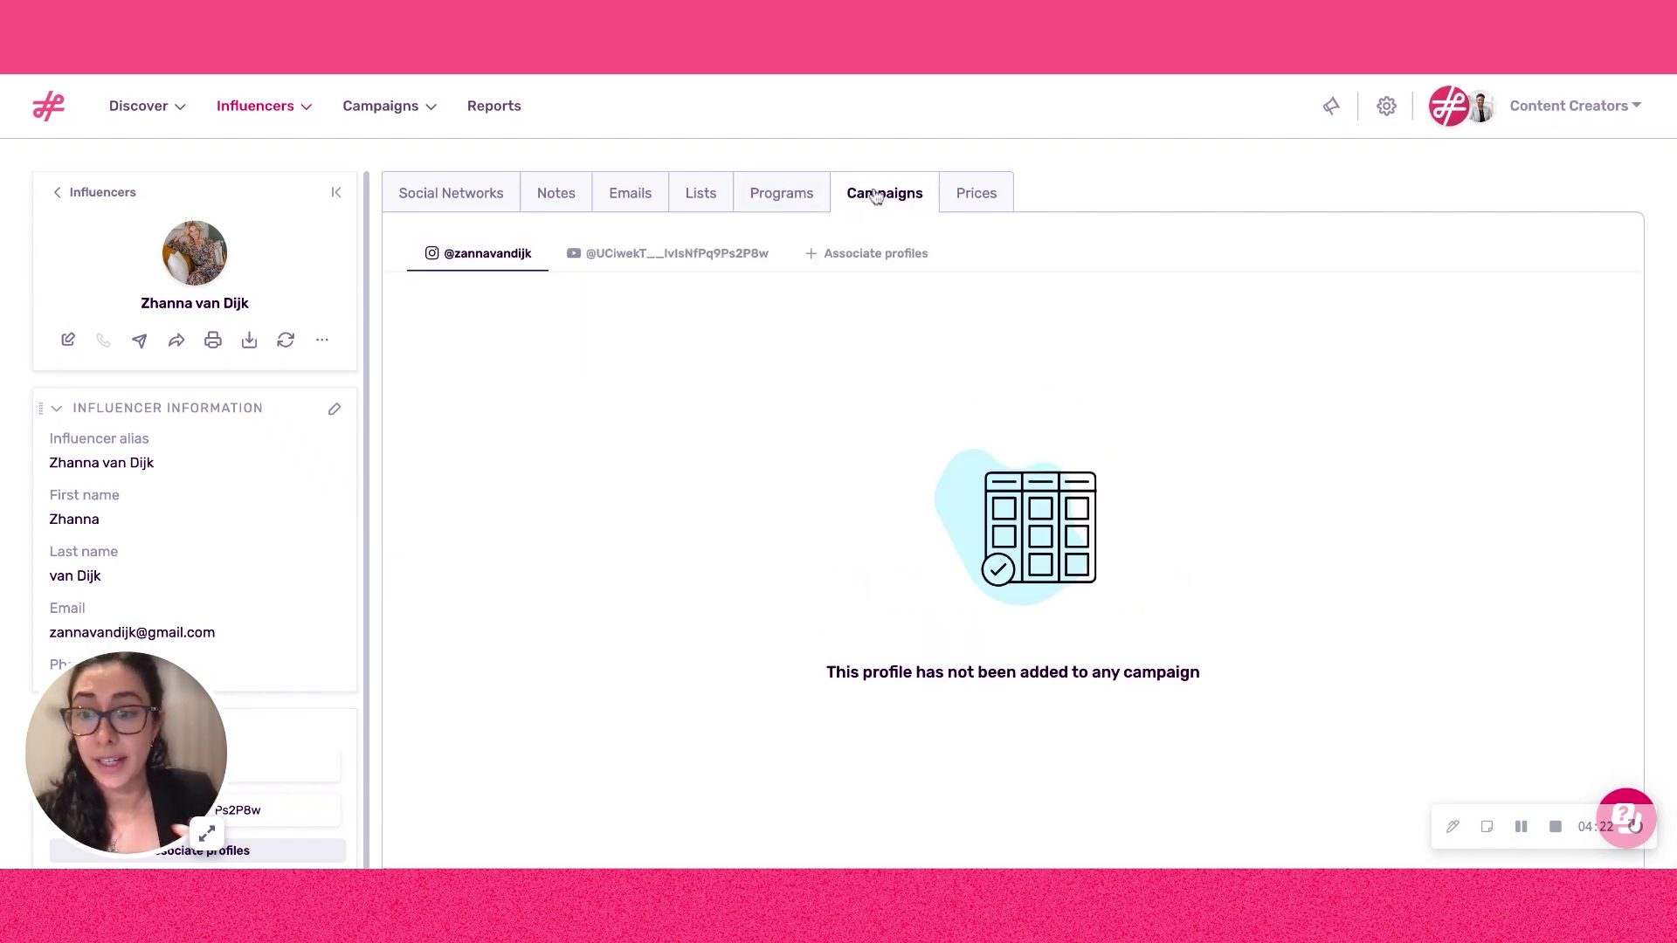
{"action": "left_click", "coordinate": [957, 198]}
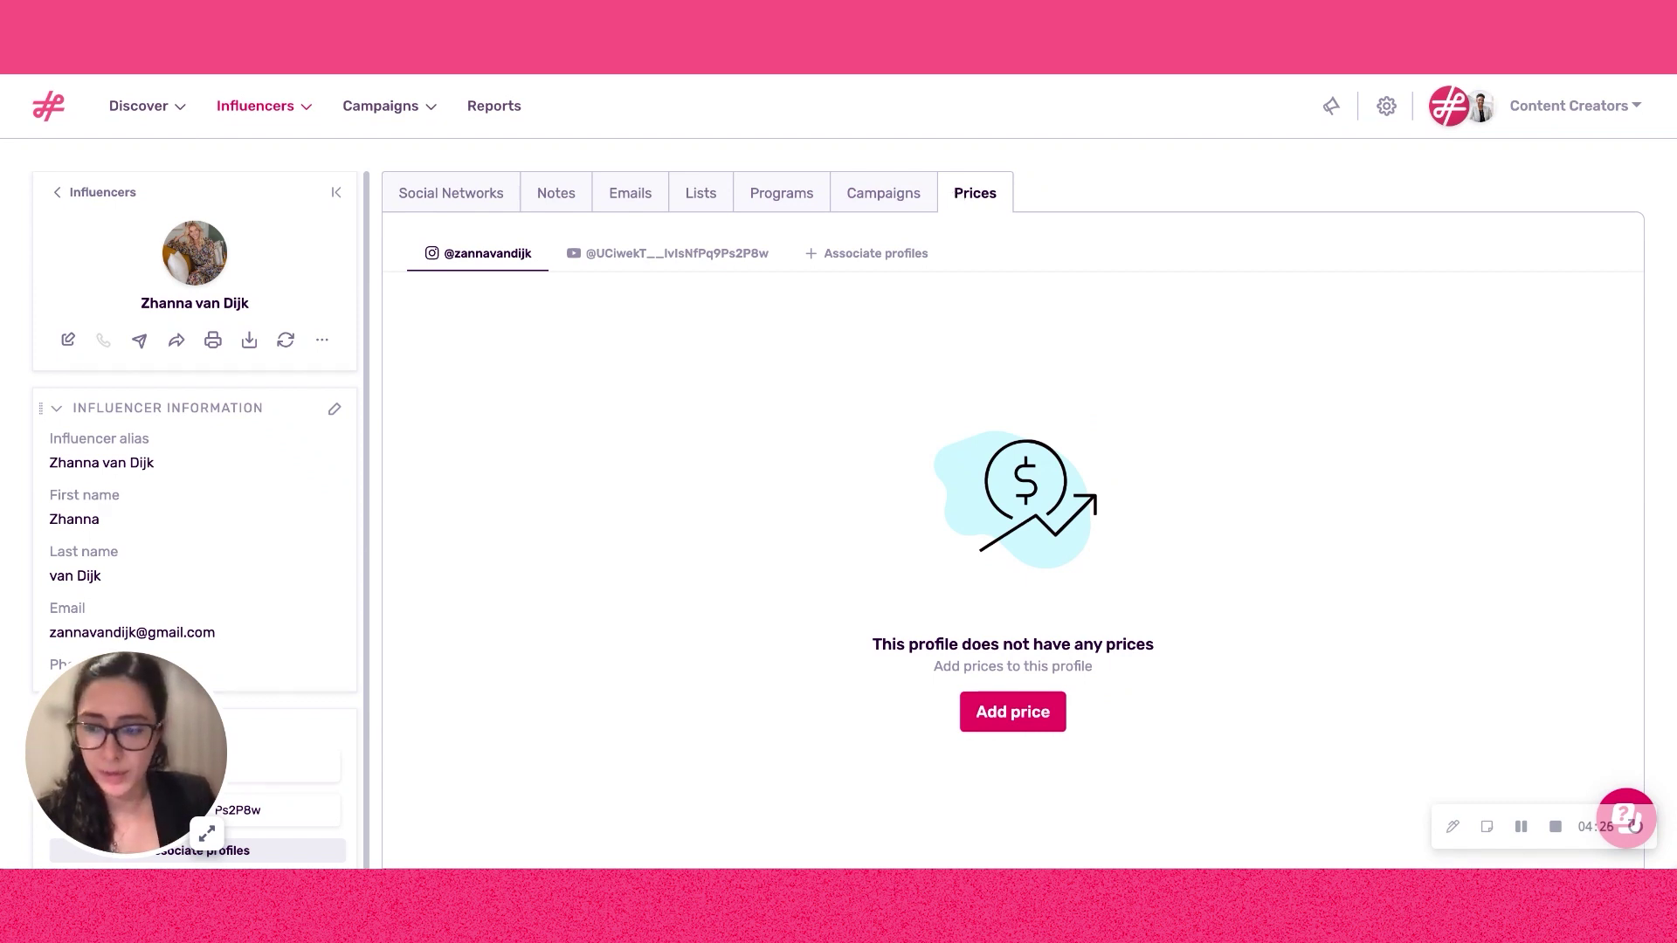